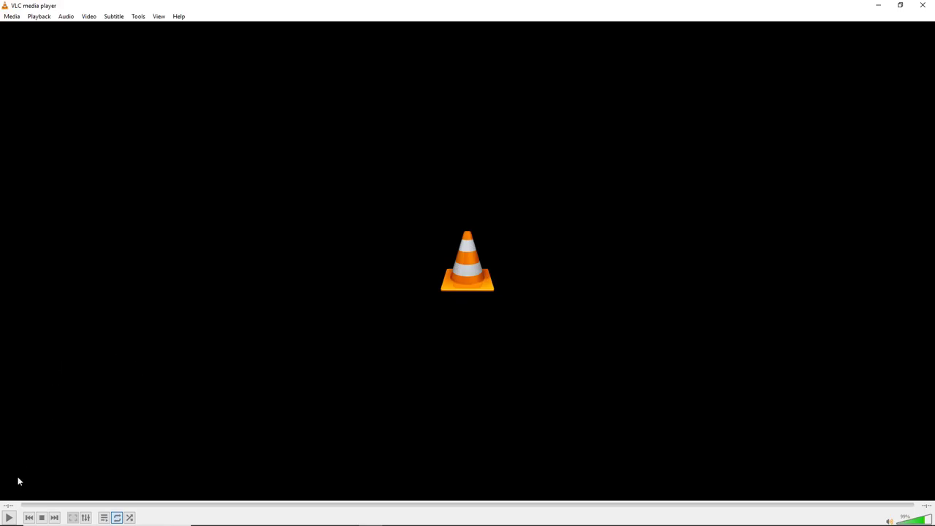
Step: Start playback of the rendered tavern animation video in VLC
{"action": "left_click", "coordinate": [10, 518]}
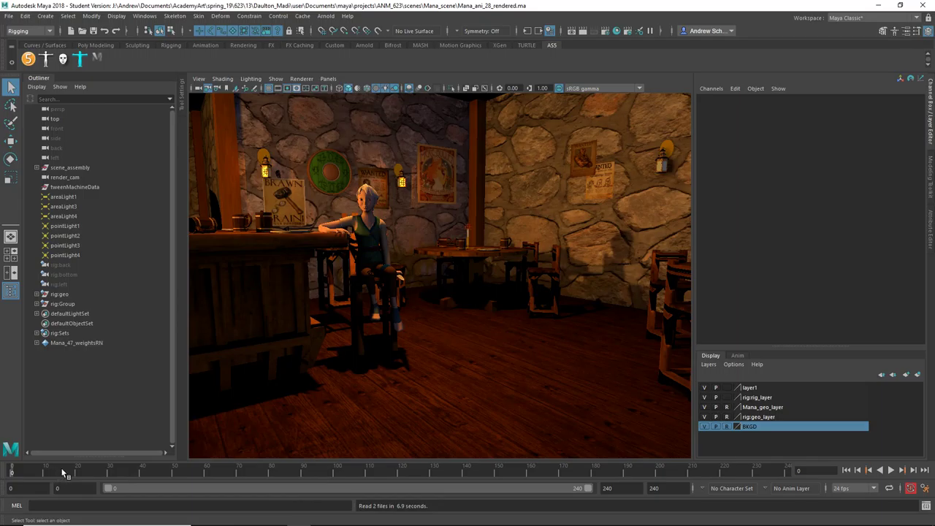
Step: Play back the tavern animation, close the Output Window, and select rig:FKHead_M
{"action": "key", "text": "alt+v"}
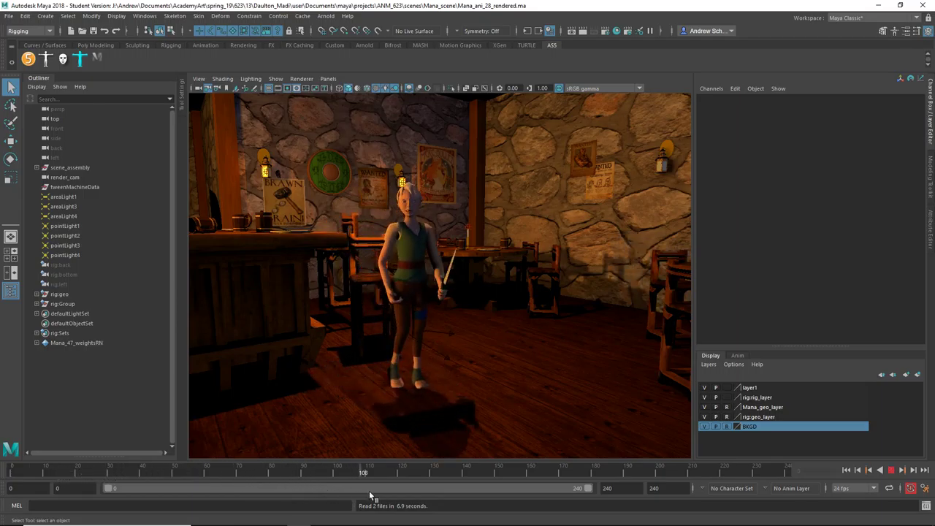
{"action": "key", "text": "alt+shift+v"}
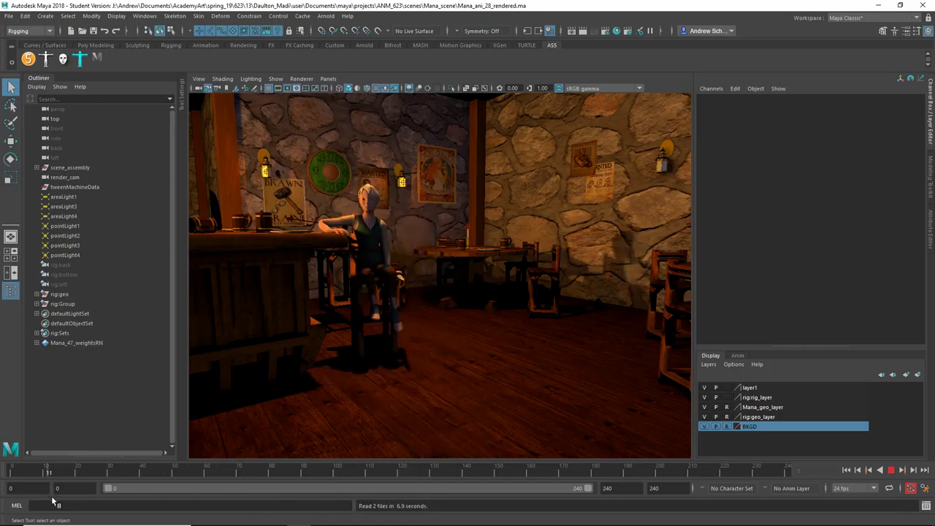
{"action": "key", "text": "alt+shift+v"}
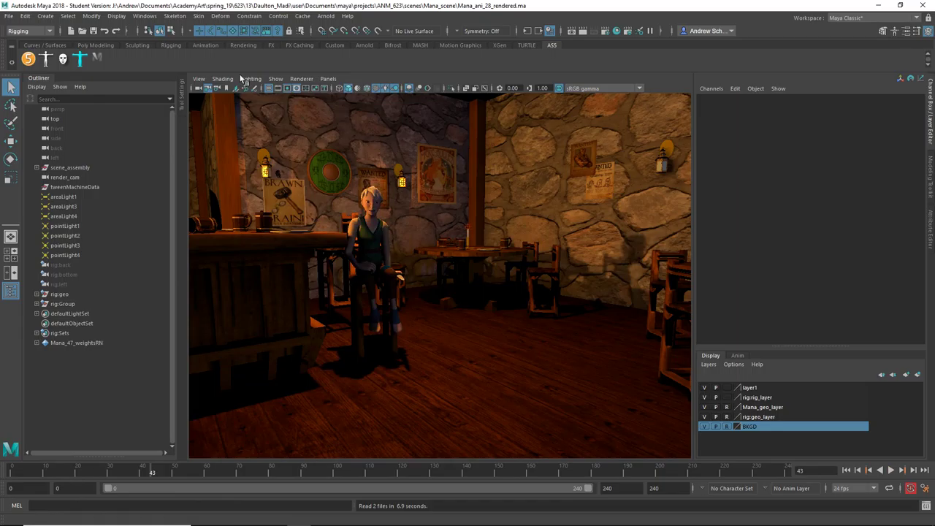
{"action": "left_click", "coordinate": [276, 78]}
{"action": "left_click", "coordinate": [296, 139]}
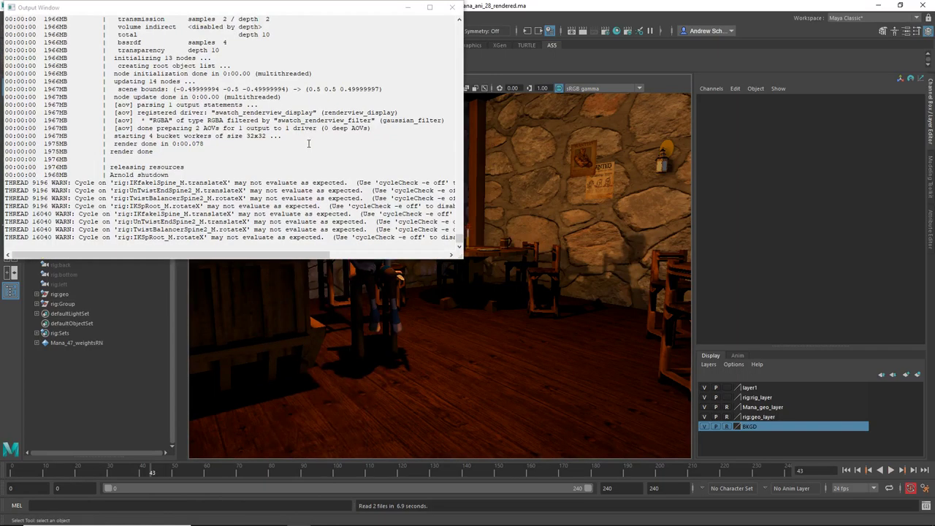
{"action": "left_click", "coordinate": [452, 7]}
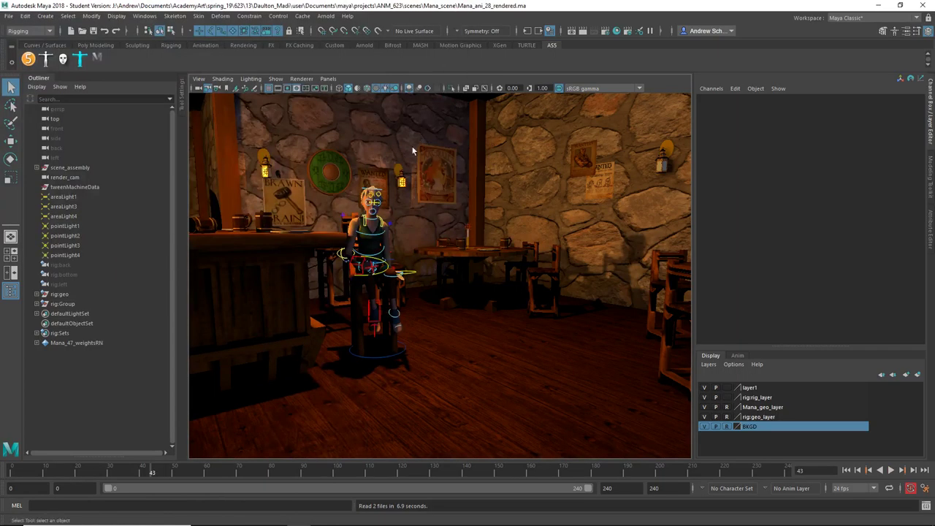
{"action": "left_click", "coordinate": [381, 191]}
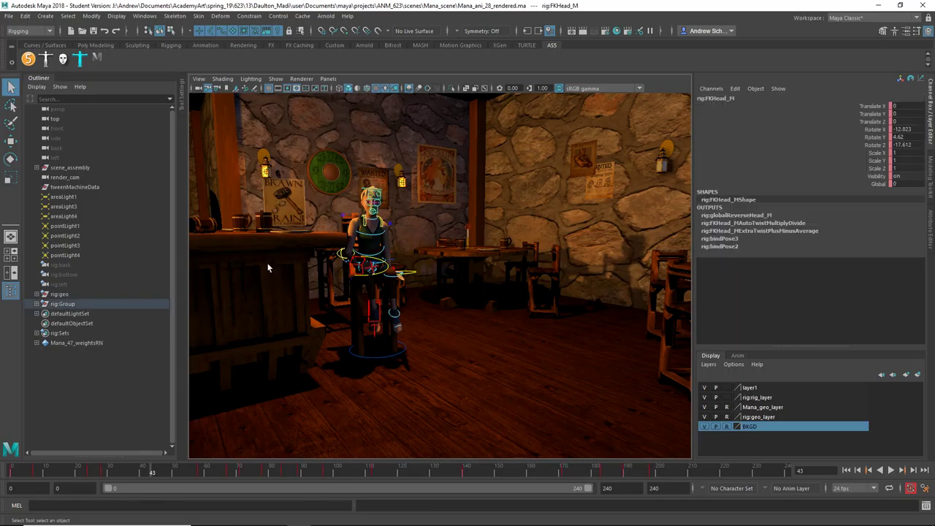
Step: Switch to the Rotate tool and play the animation, stopping at frame 44
{"action": "left_click", "coordinate": [328, 79]}
{"action": "mouse_move", "coordinate": [344, 88]}
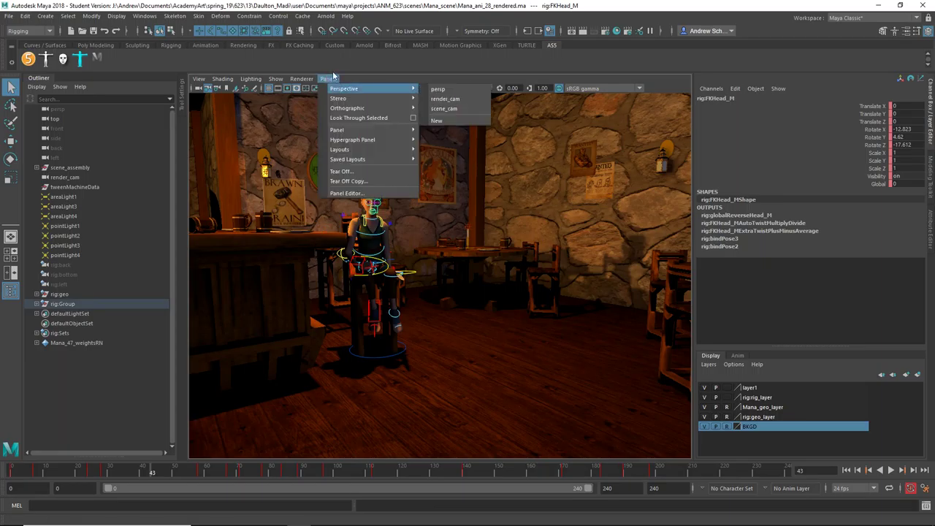
{"action": "left_click", "coordinate": [359, 72]}
{"action": "key", "text": "e"}
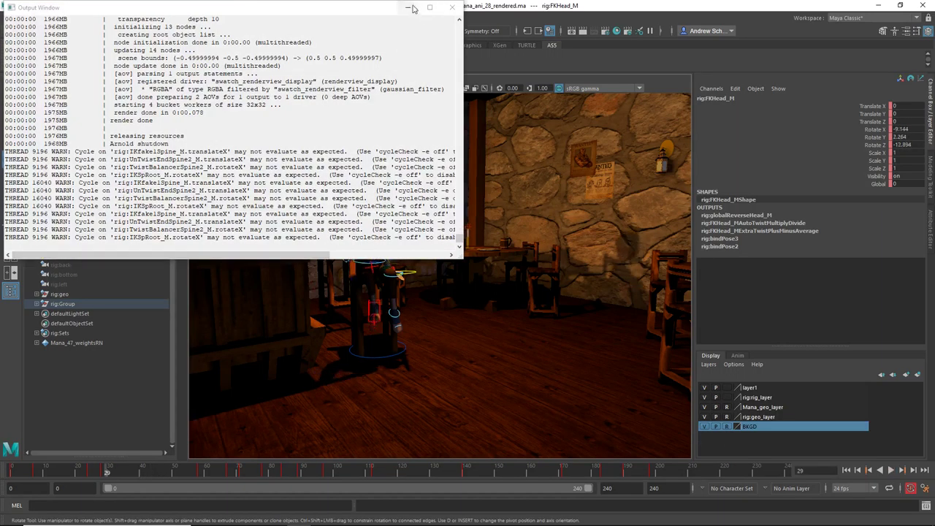
{"action": "left_click", "coordinate": [414, 13]}
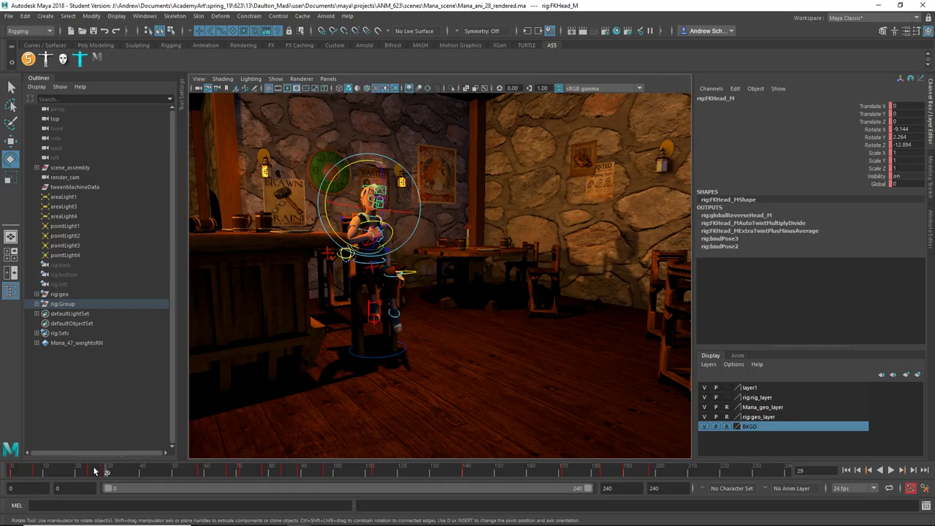
{"action": "key", "text": "alt+v"}
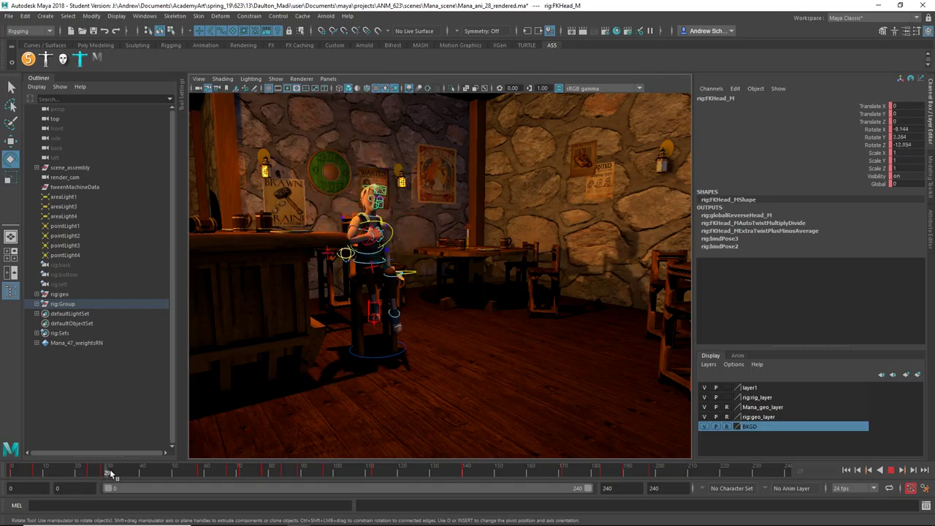
{"action": "left_click", "coordinate": [153, 472]}
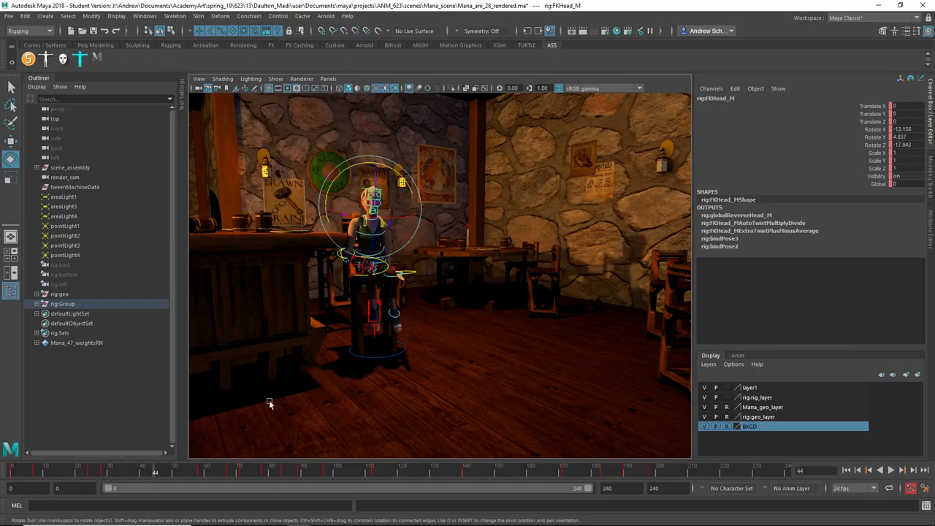
{"action": "left_click", "coordinate": [373, 201]}
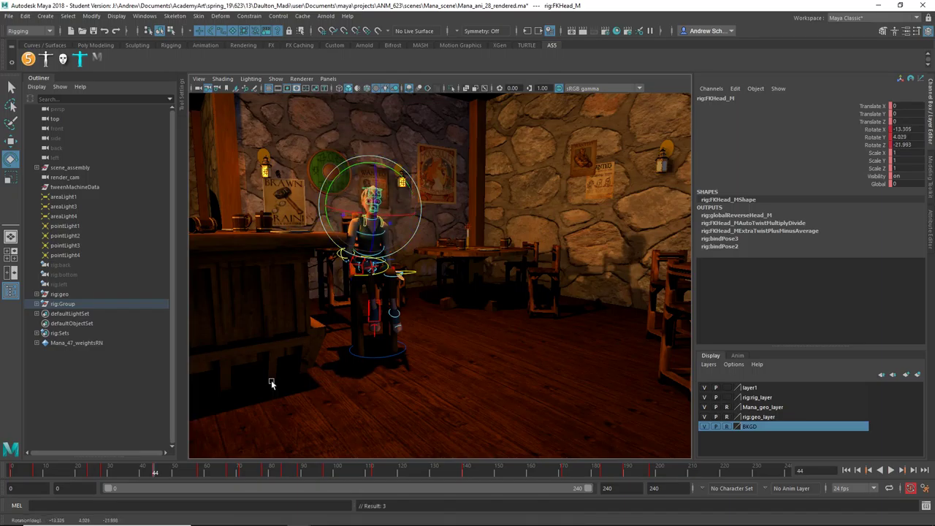
Step: Key the head at frame 51, tilt it at frame 62, and scrub to about frame 94
{"action": "left_click", "coordinate": [178, 473]}
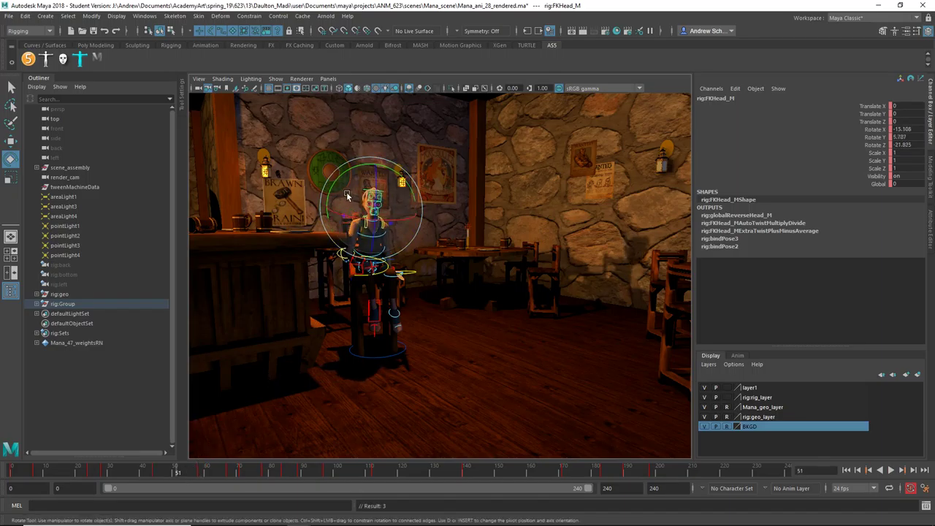
{"action": "key", "text": "s"}
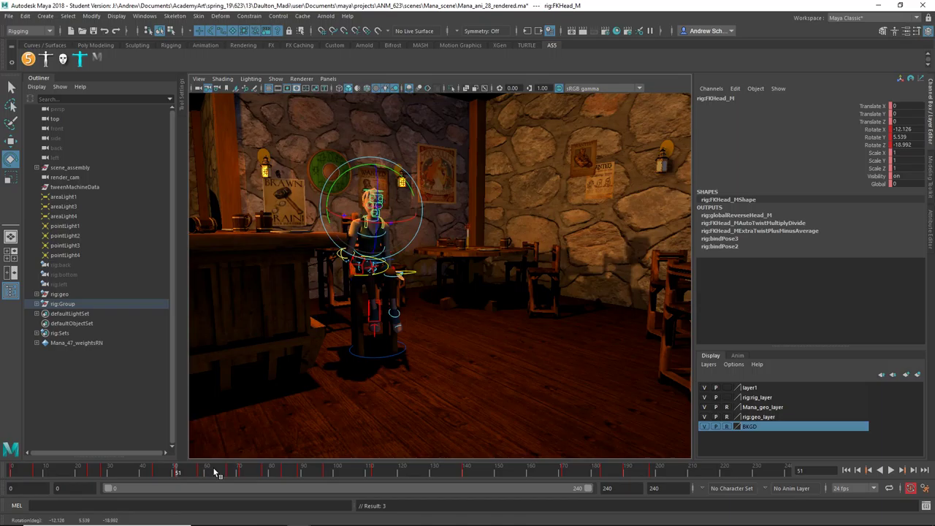
{"action": "left_click", "coordinate": [212, 472]}
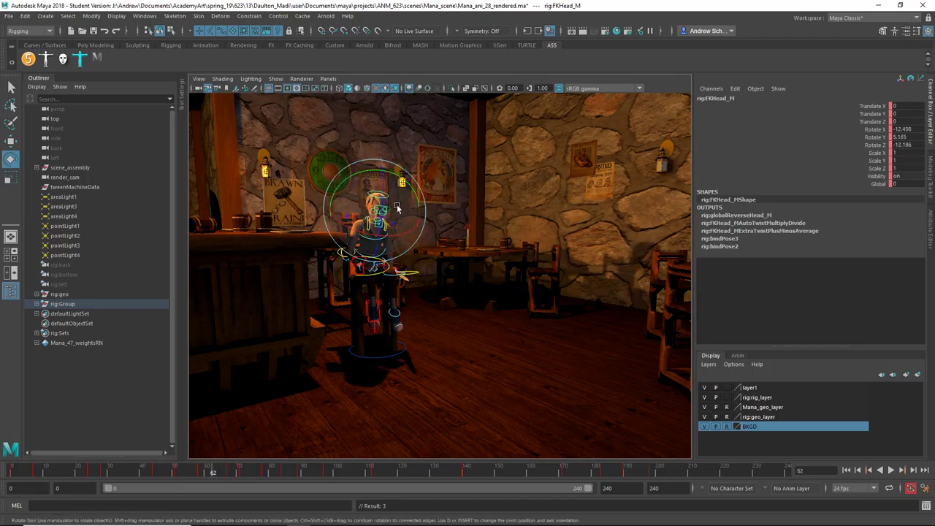
{"action": "left_click_drag", "start_coordinate": [397, 209], "coordinate": [399, 220]}
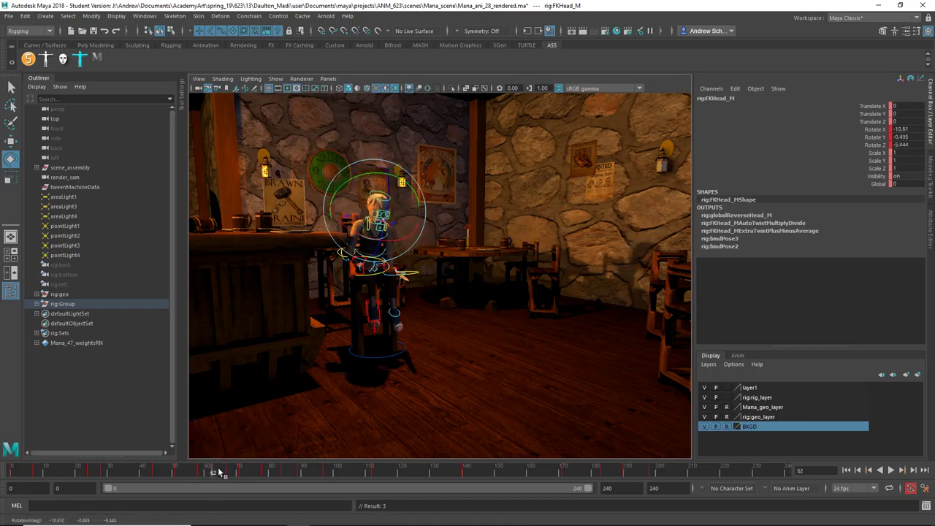
{"action": "left_click_drag", "start_coordinate": [218, 473], "coordinate": [385, 473]}
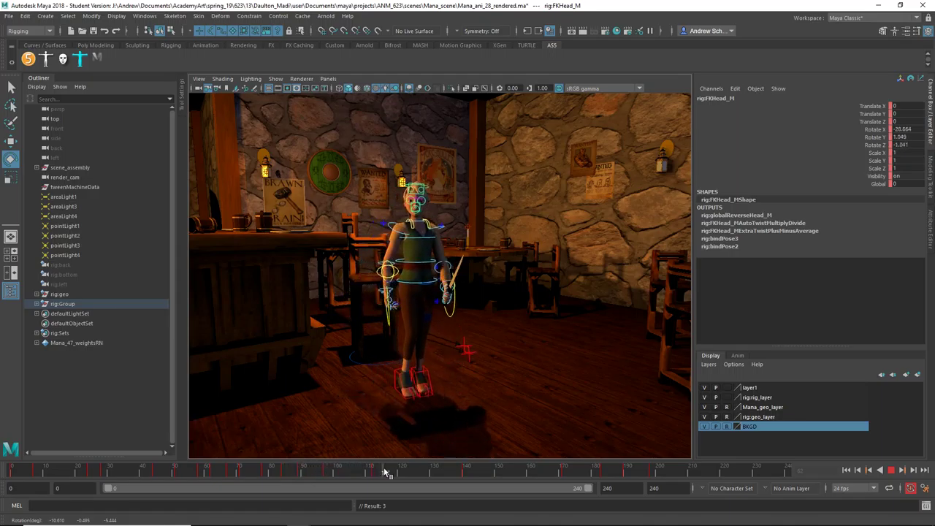
Step: Tilt the head at frame 118, then tilt it slightly again at frame 175
{"action": "left_click_drag", "start_coordinate": [385, 472], "coordinate": [395, 472]}
{"action": "key", "text": "e"}
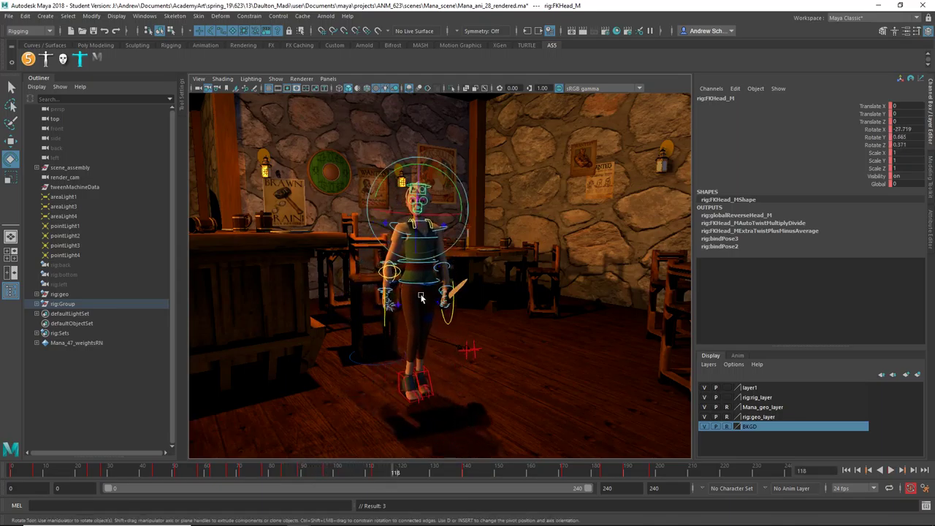
{"action": "left_click_drag", "start_coordinate": [404, 194], "coordinate": [407, 198]}
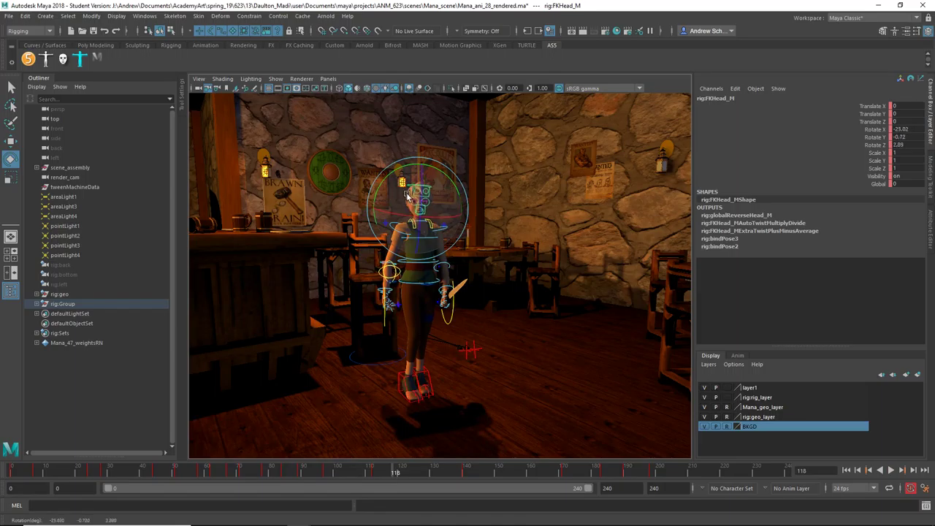
{"action": "left_click", "coordinate": [420, 471]}
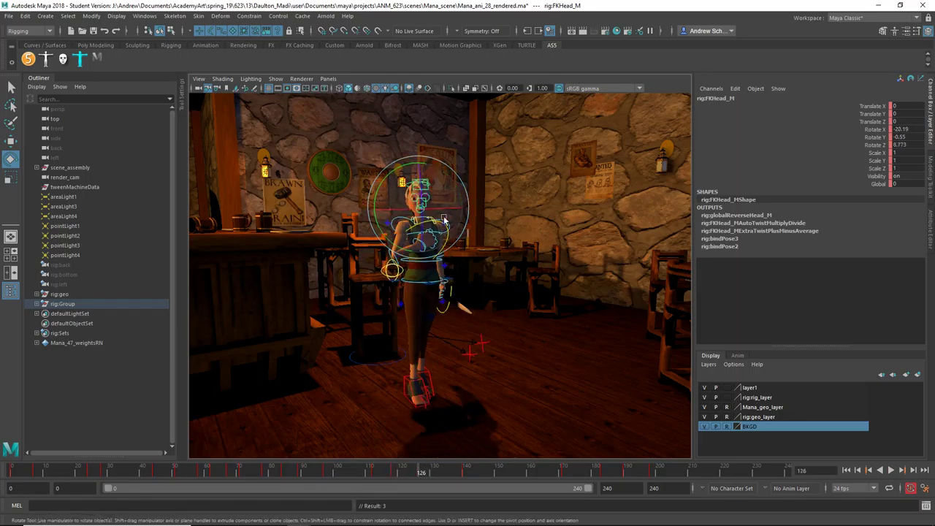
{"action": "left_click", "coordinate": [442, 473]}
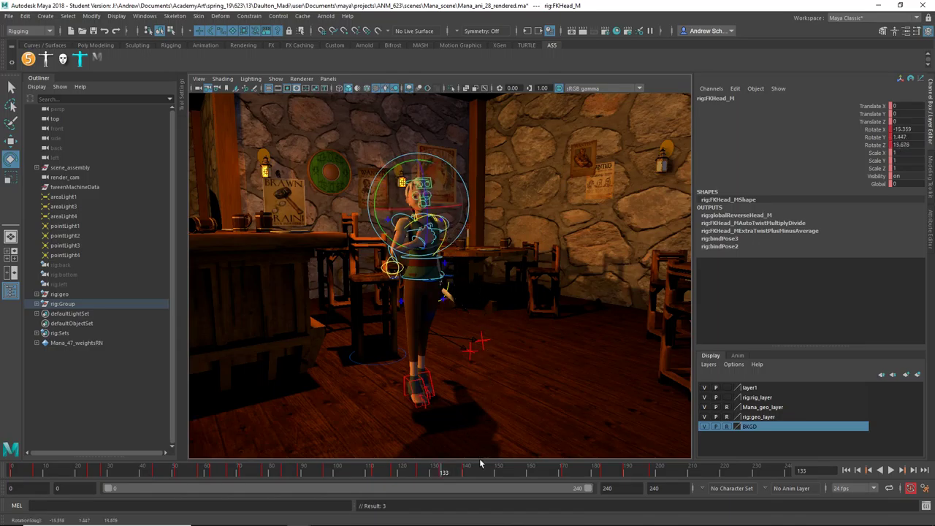
{"action": "left_click", "coordinate": [484, 470]}
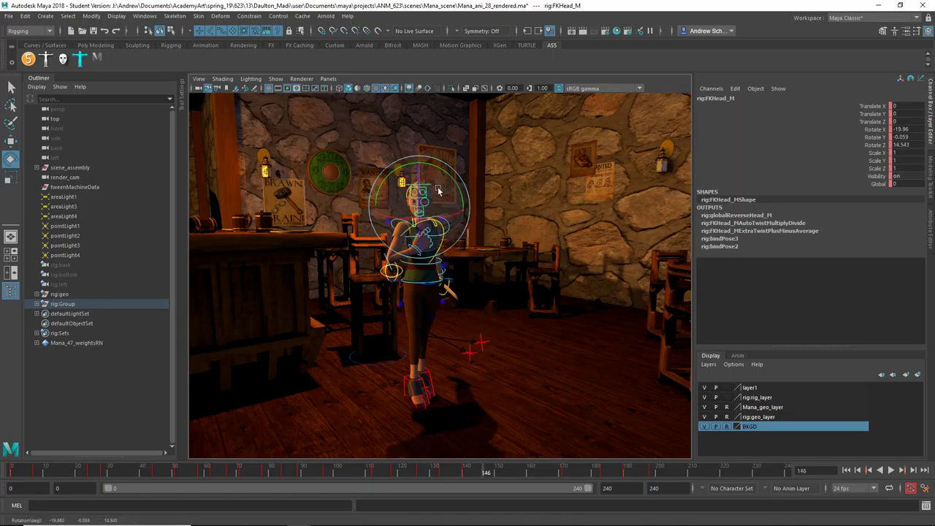
{"action": "left_click", "coordinate": [529, 467]}
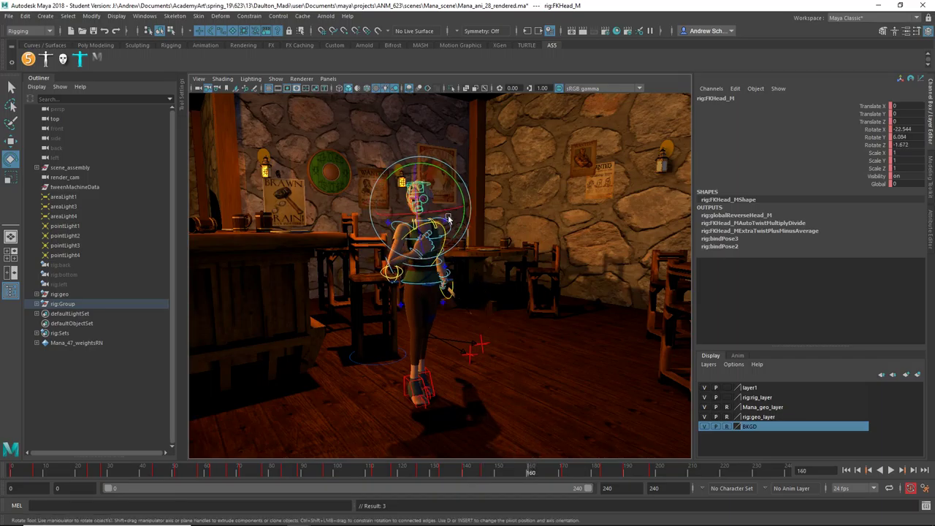
{"action": "left_click", "coordinate": [578, 472]}
{"action": "mouse_move", "coordinate": [453, 230]}
{"action": "left_mouse_down"}
{"action": "mouse_move", "coordinate": [471, 245]}
{"action": "mouse_move", "coordinate": [444, 229]}
{"action": "left_mouse_up"}
Step: Tilt the head further at frame 208, then ease it back slightly at frame 224
{"action": "left_click", "coordinate": [634, 467]}
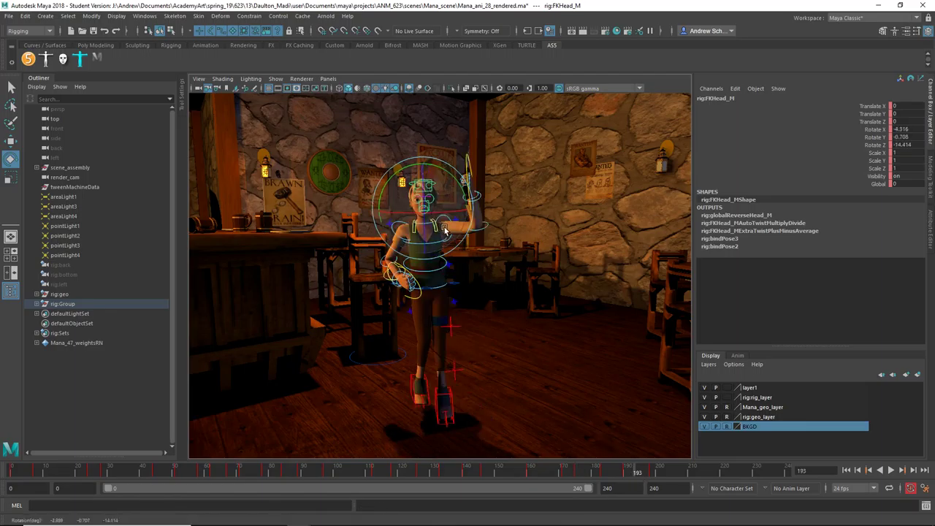
{"action": "left_click", "coordinate": [684, 472]}
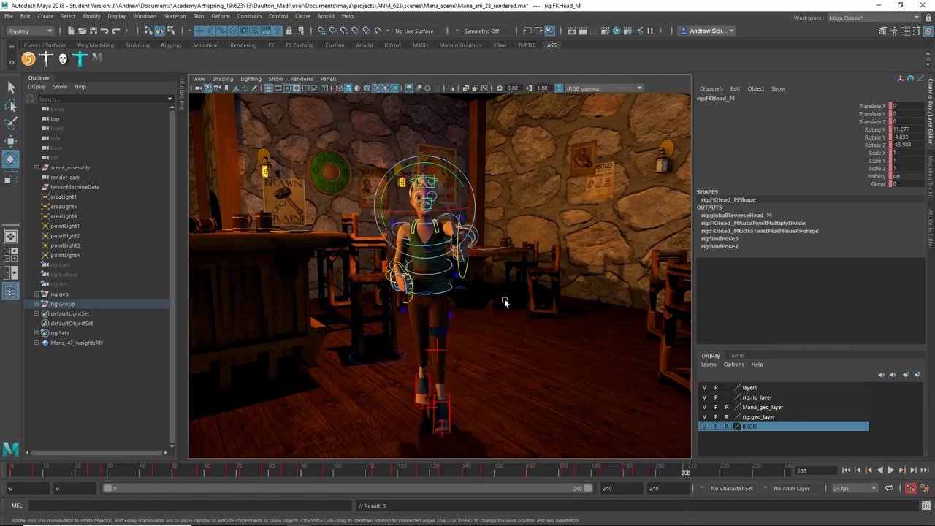
{"action": "left_click_drag", "start_coordinate": [429, 229], "coordinate": [431, 224]}
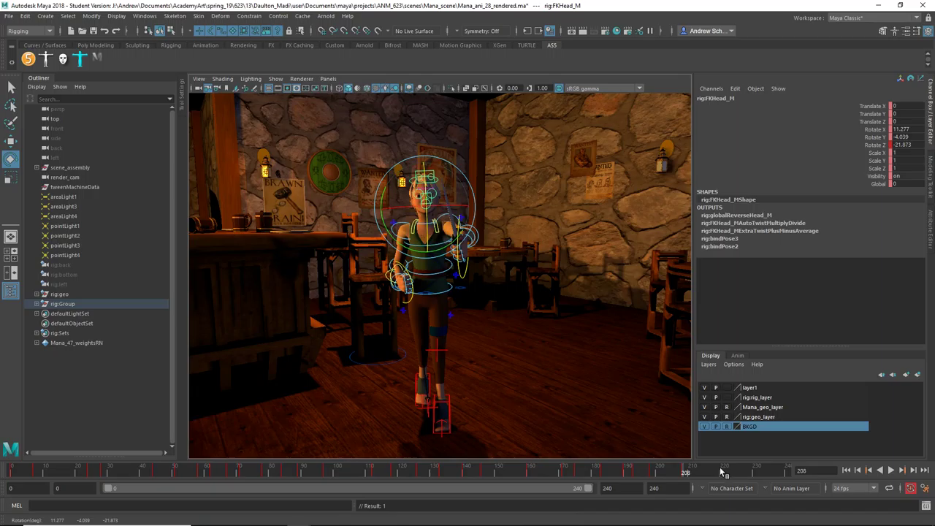
{"action": "left_click_drag", "start_coordinate": [446, 219], "coordinate": [452, 222]}
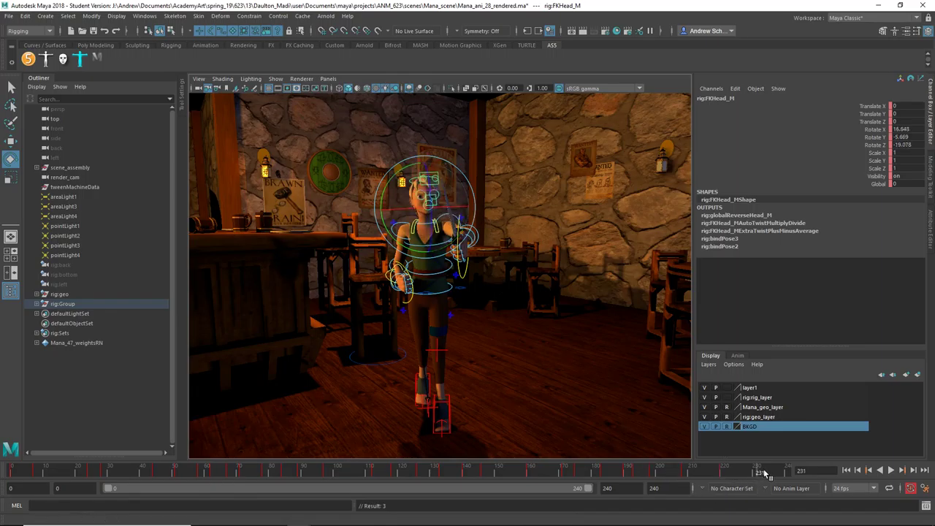
{"action": "key", "text": "alt+v"}
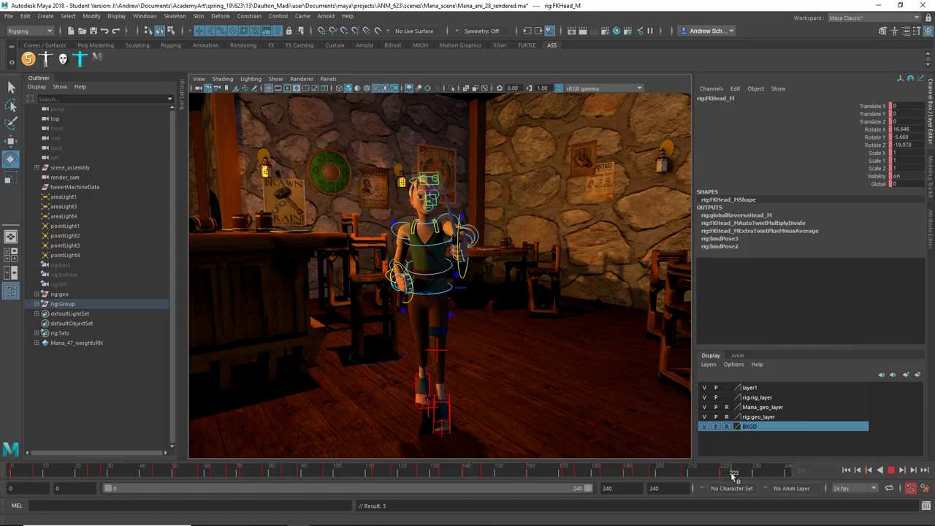
{"action": "left_click", "coordinate": [733, 474]}
{"action": "left_click_drag", "start_coordinate": [419, 235], "coordinate": [418, 235]}
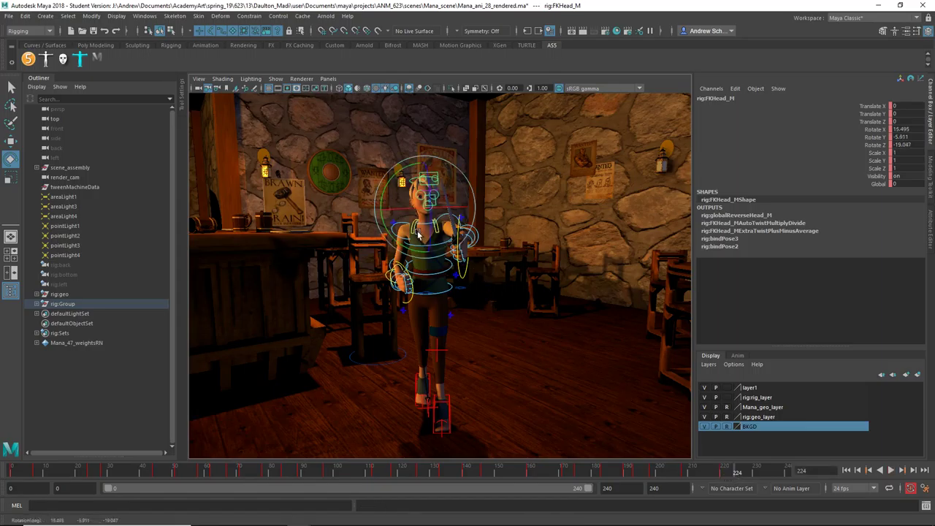
Step: Hide the NURBS control curves, return to the Select tool, and jump to the first frame
{"action": "left_click", "coordinate": [271, 79]}
{"action": "left_click", "coordinate": [304, 141]}
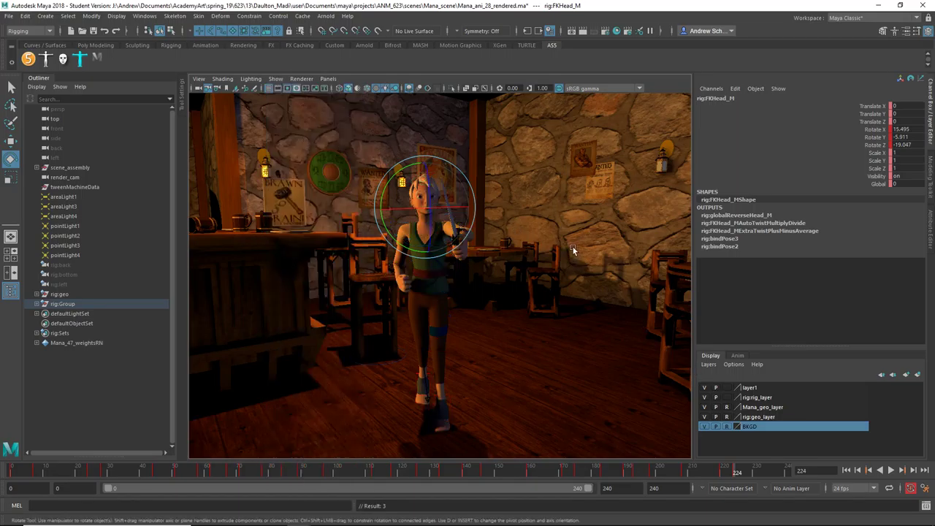
{"action": "key", "text": "q"}
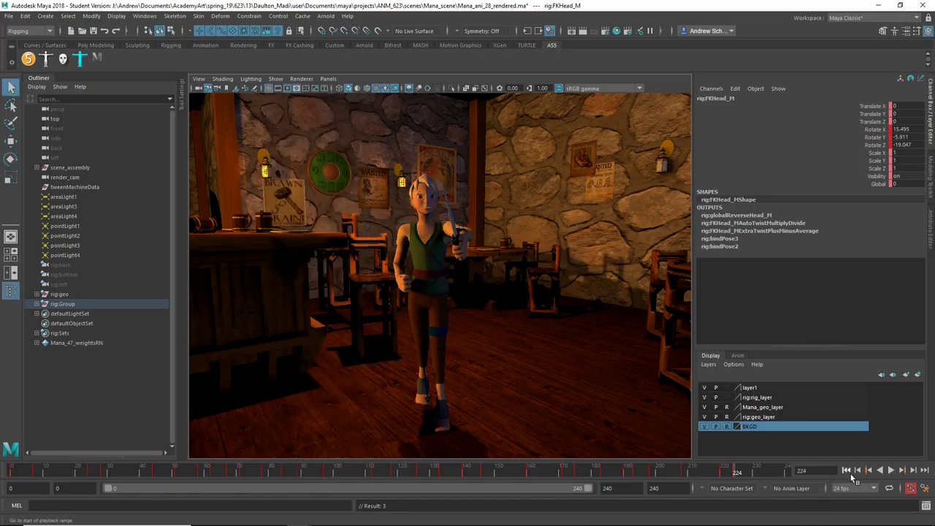
{"action": "left_click", "coordinate": [847, 471]}
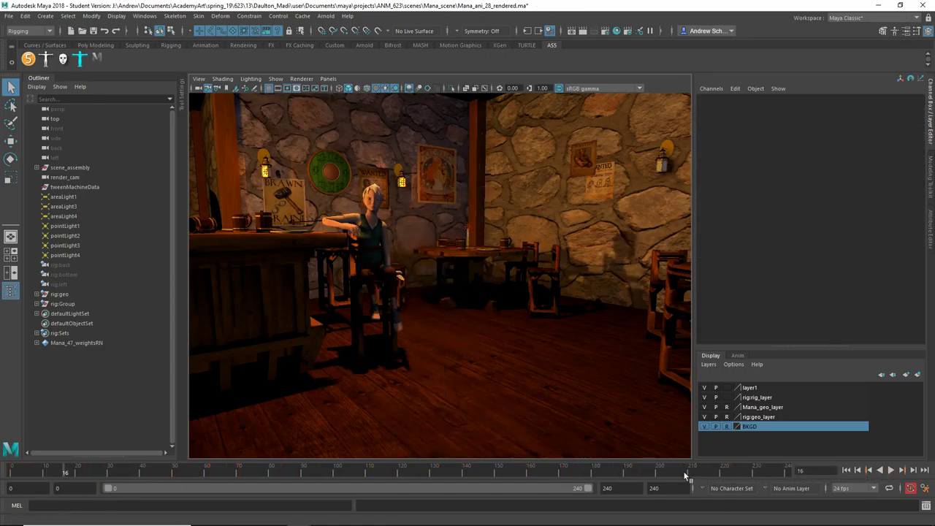
Step: Scrub to about frame 190, show the control curves again, and select FKShoulder_L
{"action": "left_click", "coordinate": [724, 474]}
{"action": "left_click_drag", "start_coordinate": [781, 476], "coordinate": [632, 485]}
{"action": "left_click", "coordinate": [275, 78]}
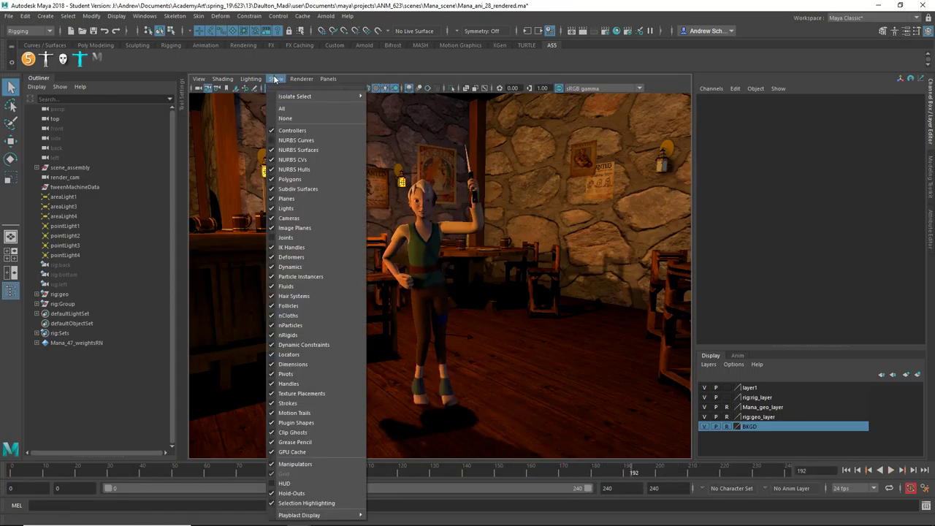
{"action": "left_click", "coordinate": [292, 139]}
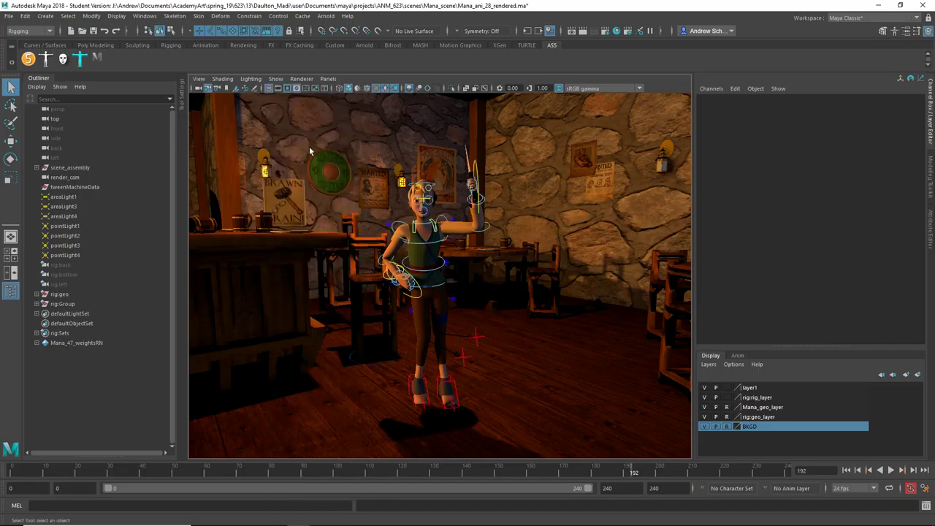
{"action": "left_click", "coordinate": [442, 219]}
{"action": "key", "text": "alt+v"}
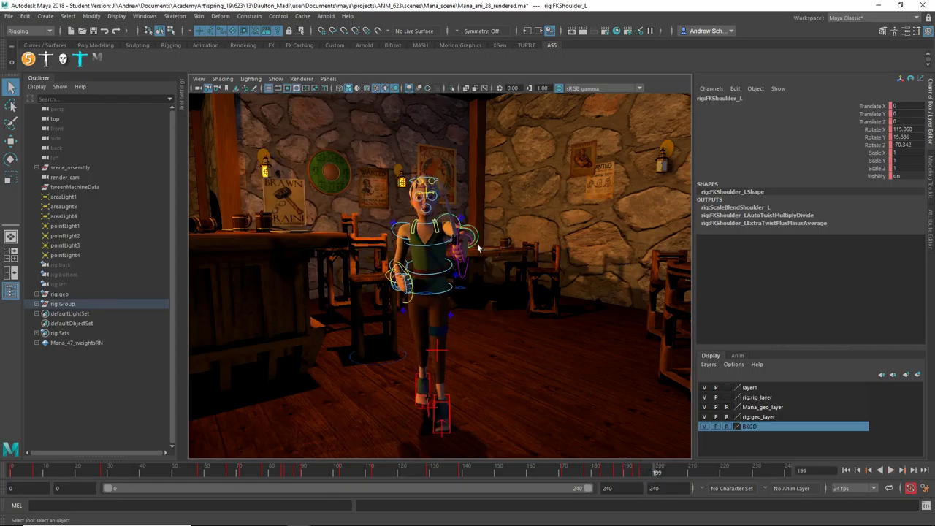
Step: Rotate the left shoulder, key its rotation at frame 208, and review the arm hold
{"action": "key", "text": "e"}
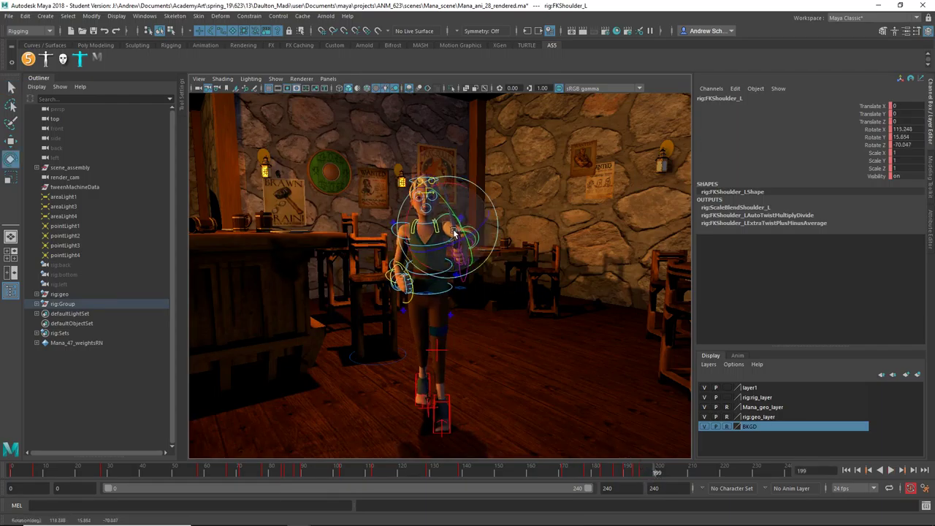
{"action": "left_click_drag", "start_coordinate": [454, 233], "coordinate": [457, 236]}
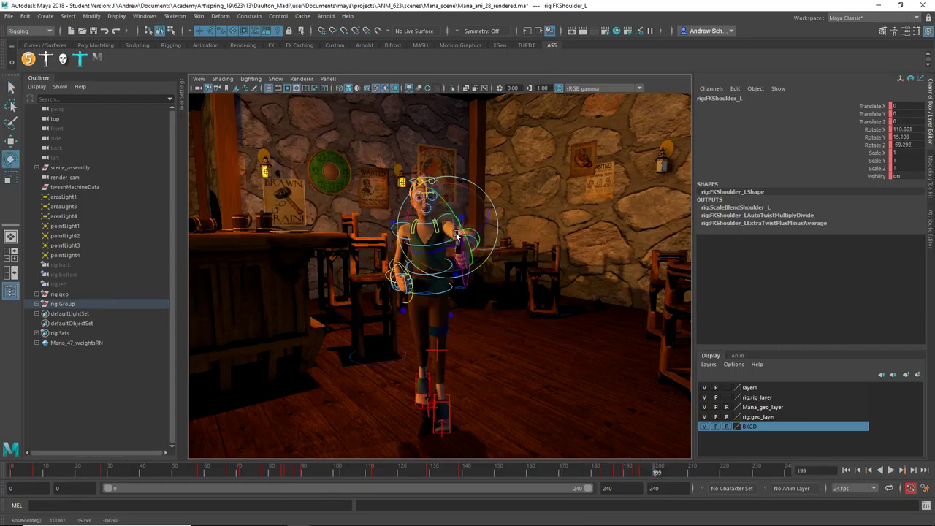
{"action": "left_click", "coordinate": [685, 470]}
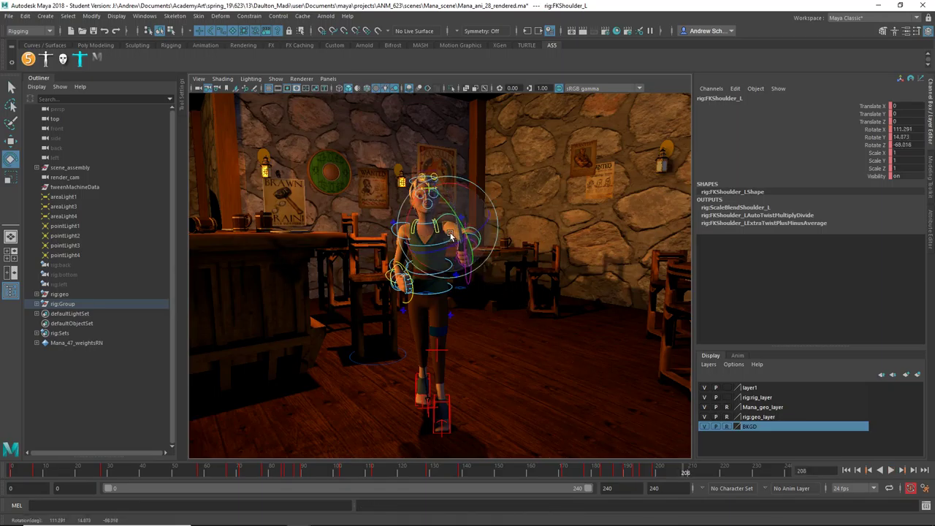
{"action": "key", "text": "shift+e"}
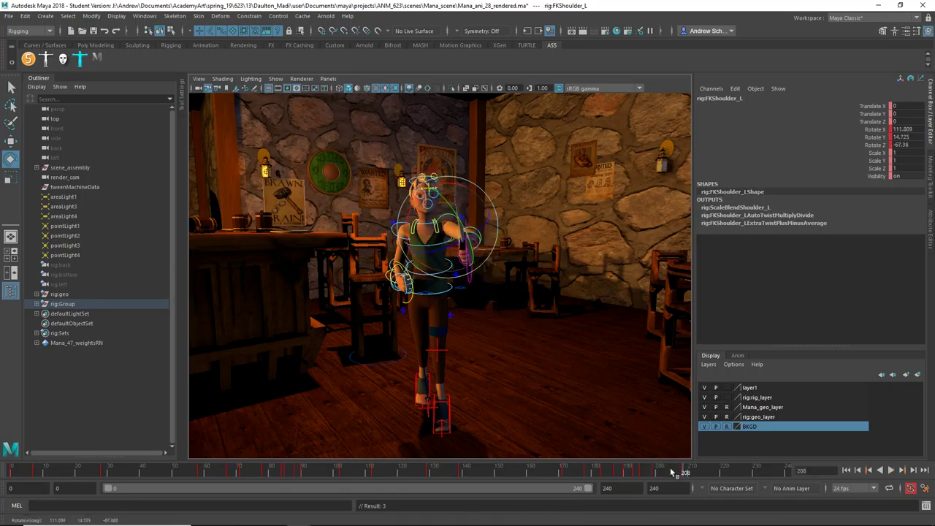
{"action": "left_click_drag", "start_coordinate": [671, 473], "coordinate": [561, 471]}
{"action": "key", "text": "alt+v"}
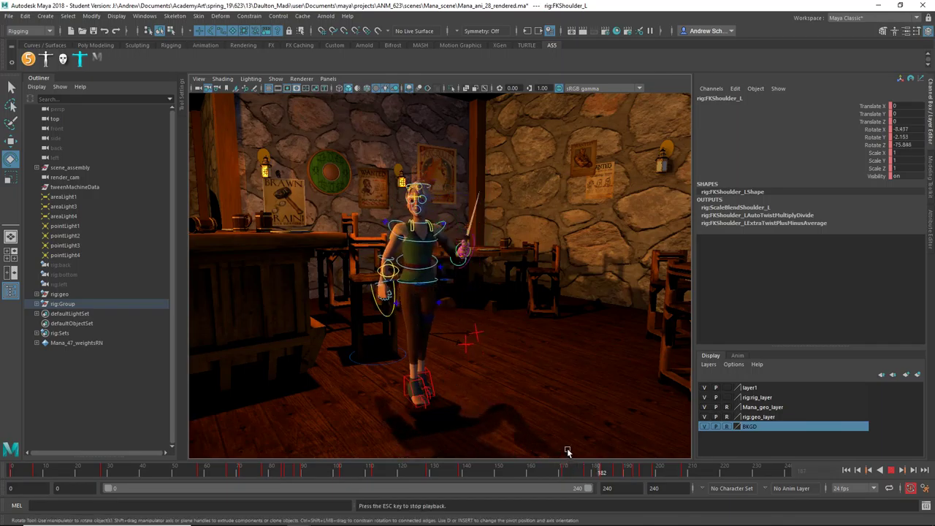
{"action": "key", "text": "Escape"}
{"action": "mouse_move", "coordinate": [633, 473]}
{"action": "left_mouse_down"}
{"action": "mouse_move", "coordinate": [662, 475]}
{"action": "mouse_move", "coordinate": [643, 475]}
{"action": "left_mouse_up"}
{"action": "key", "text": "alt+v"}
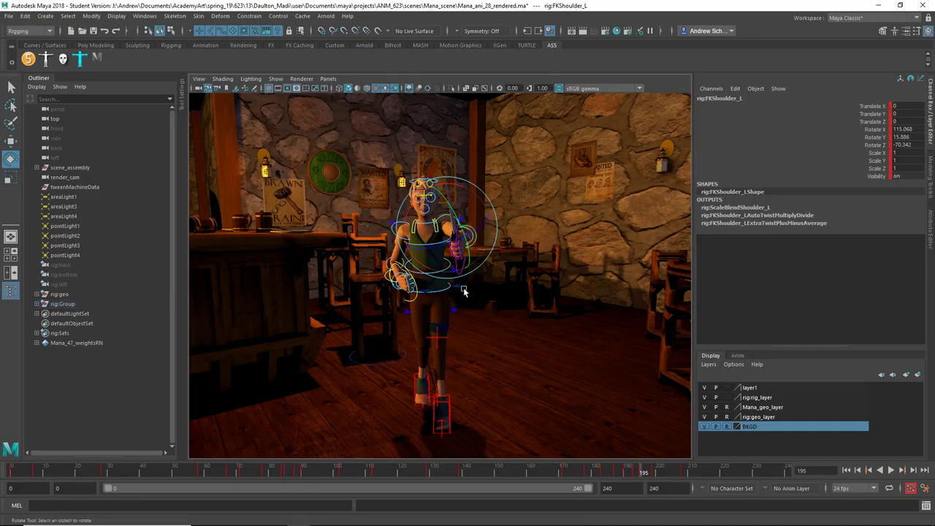
{"action": "left_click", "coordinate": [463, 290]}
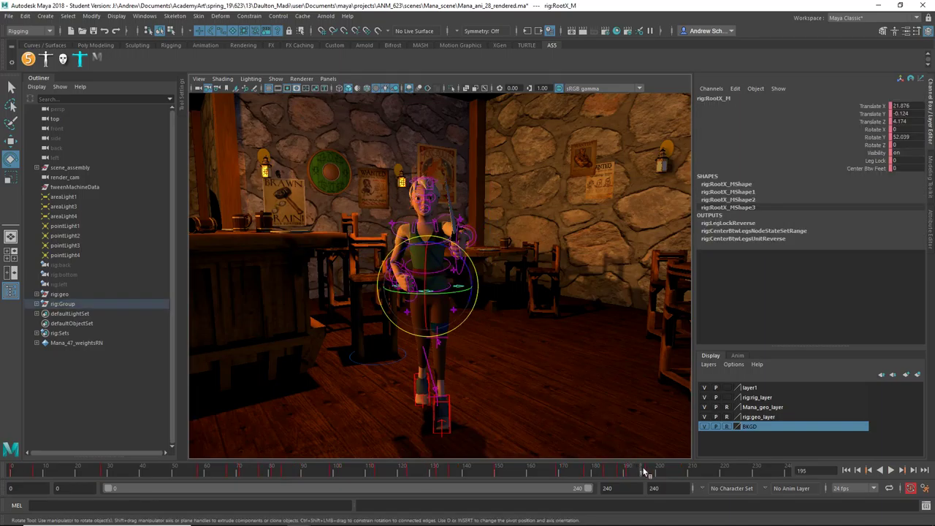
Step: Shift the root control slightly at frame 203 and key its position
{"action": "left_click_drag", "start_coordinate": [645, 472], "coordinate": [650, 472]}
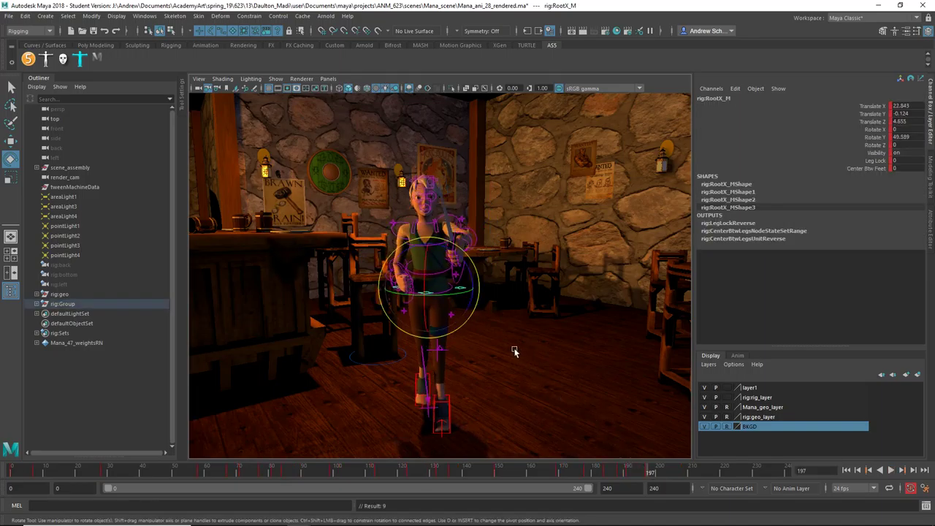
{"action": "left_click", "coordinate": [670, 473]}
{"action": "key", "text": "w"}
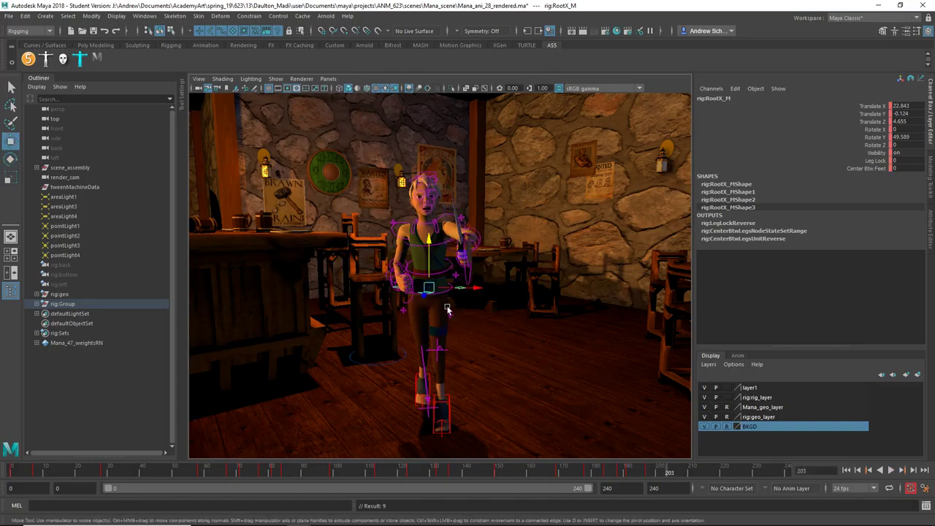
{"action": "left_click_drag", "start_coordinate": [428, 292], "coordinate": [431, 292]}
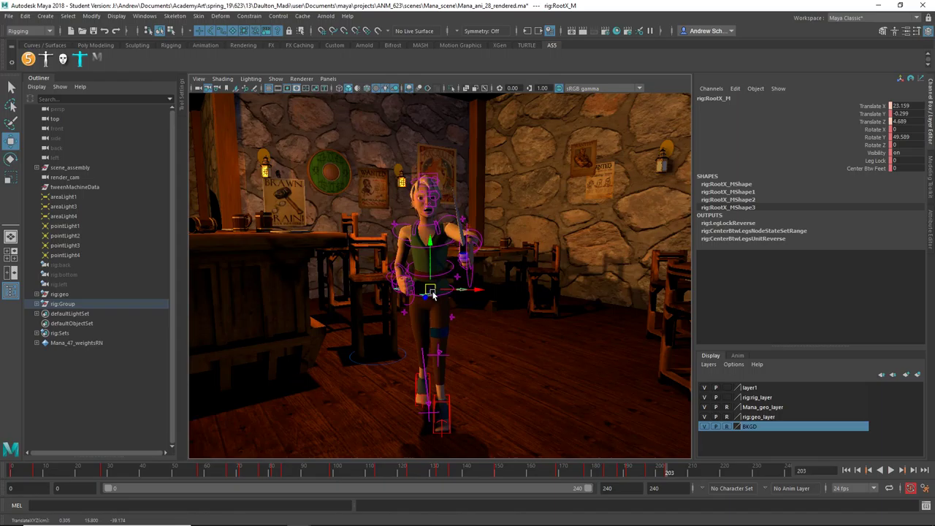
{"action": "key", "text": "shift+w"}
Step: Nudge the root at frame 212, key it, and play back to check the settle
{"action": "left_click", "coordinate": [695, 472]}
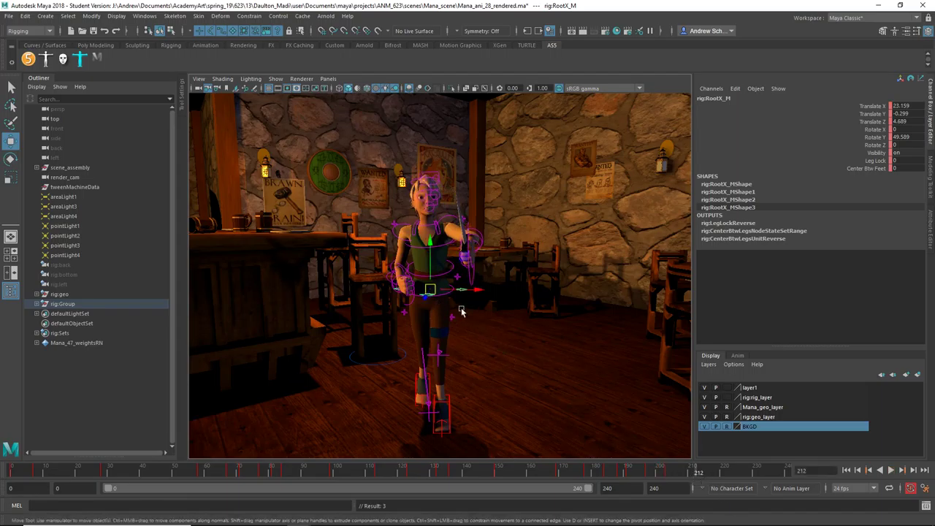
{"action": "left_click_drag", "start_coordinate": [428, 292], "coordinate": [429, 287]}
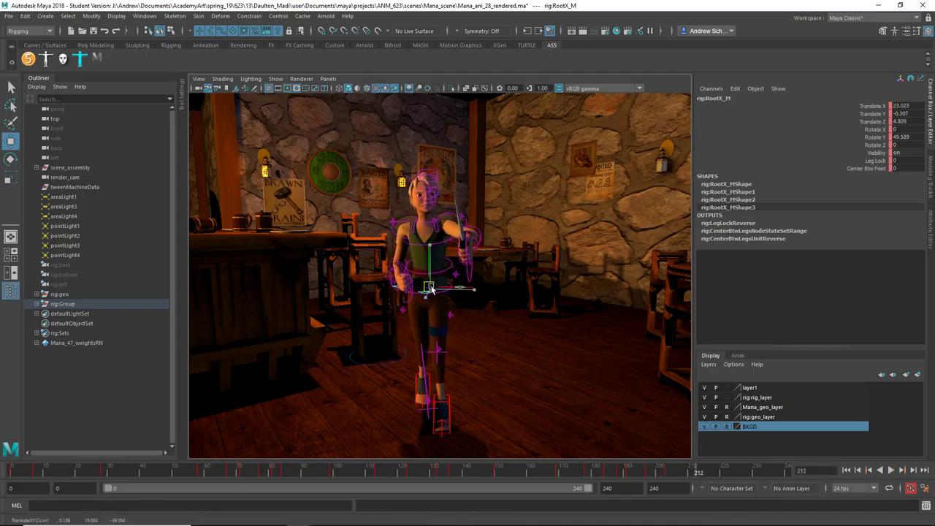
{"action": "key", "text": "shift+w"}
{"action": "key", "text": "alt+v"}
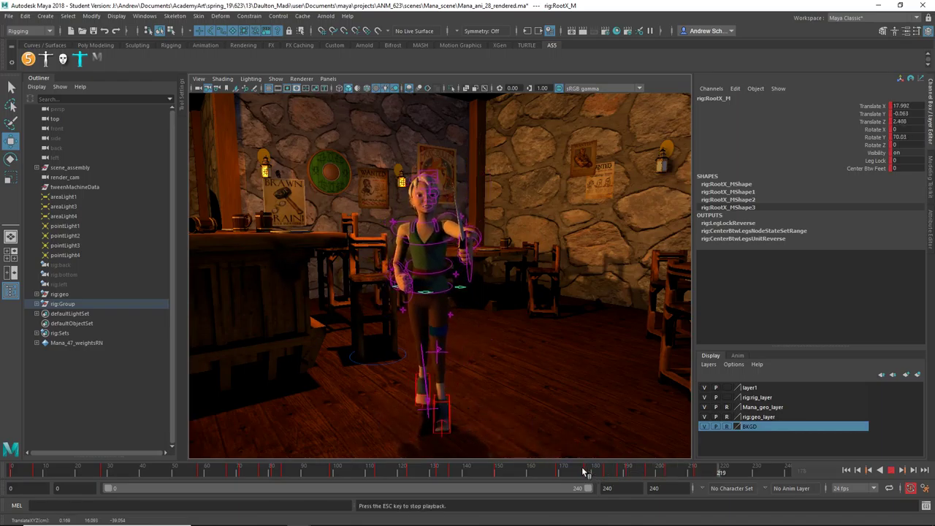
{"action": "key", "text": "Escape"}
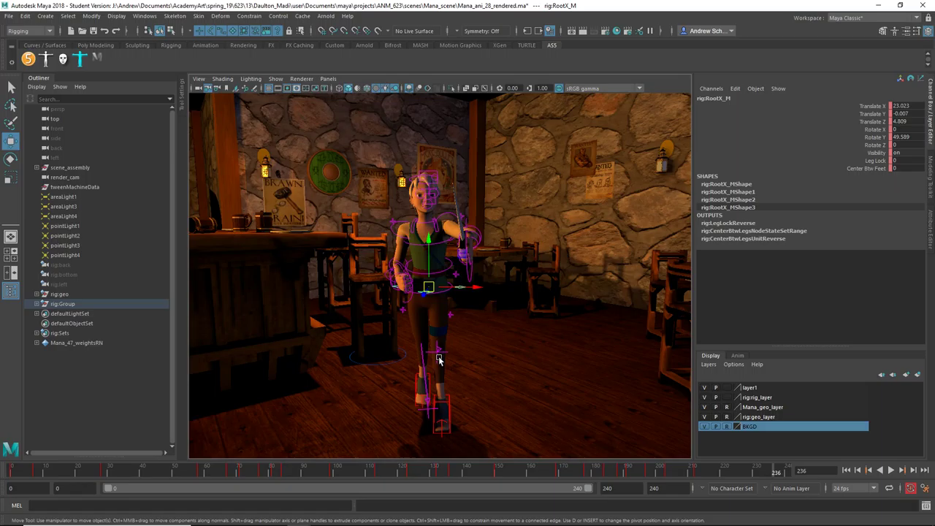
{"action": "left_click_drag", "start_coordinate": [725, 468], "coordinate": [679, 474]}
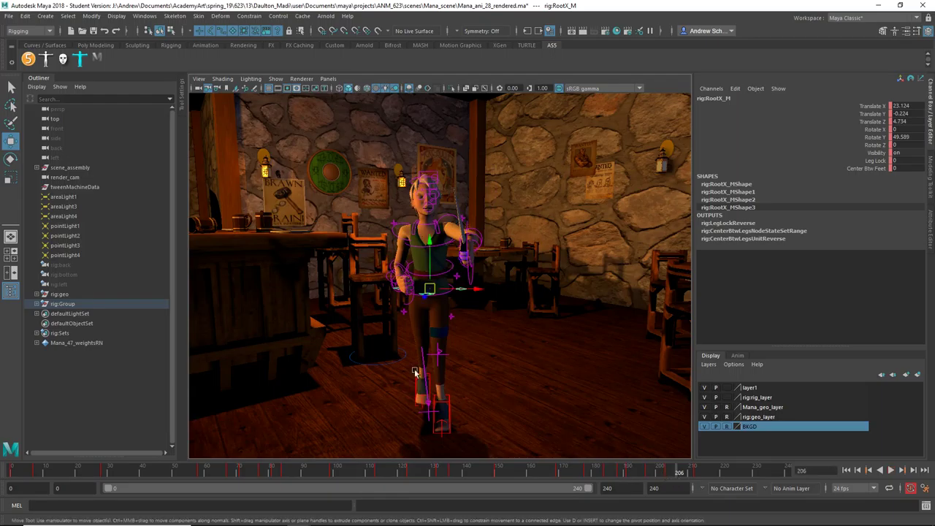
{"action": "key", "text": "alt+v"}
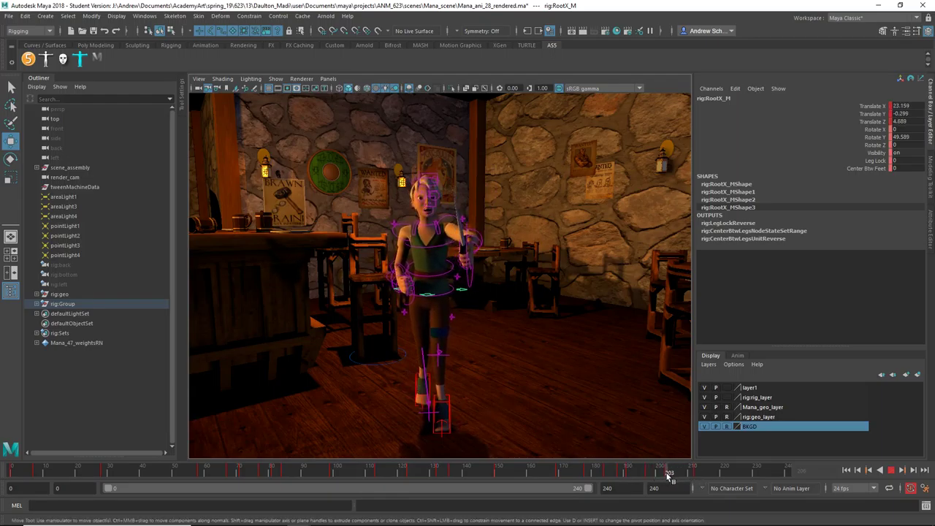
{"action": "left_click", "coordinate": [669, 472]}
Step: Select the right foot control IKLeg_R at frame 204 and slide it sideways
{"action": "left_click", "coordinate": [412, 380]}
{"action": "left_click", "coordinate": [430, 395]}
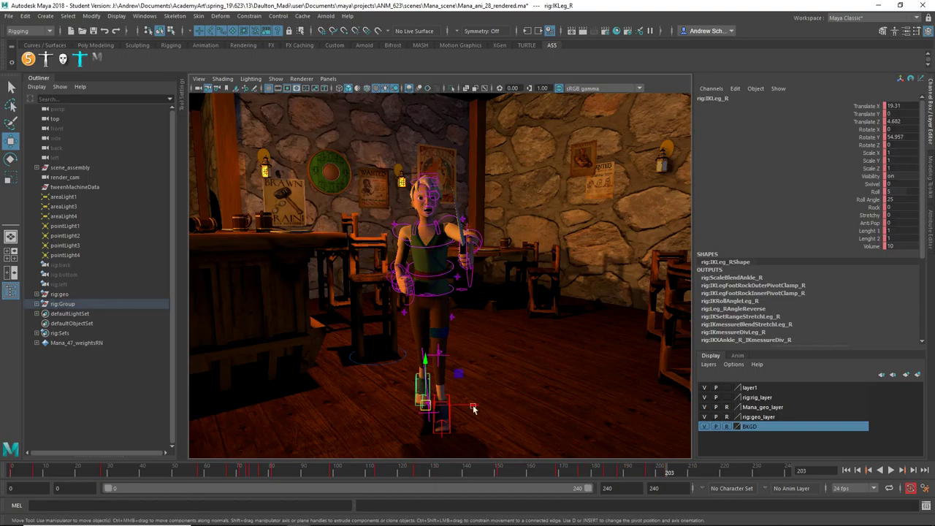
{"action": "left_click_drag", "start_coordinate": [641, 472], "coordinate": [646, 471]}
{"action": "left_click", "coordinate": [672, 472]}
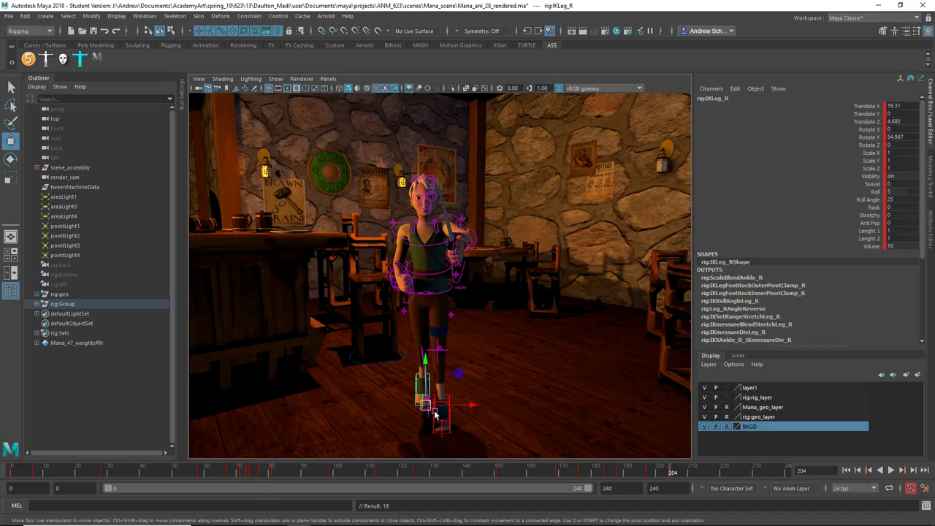
{"action": "left_click_drag", "start_coordinate": [465, 406], "coordinate": [424, 411]}
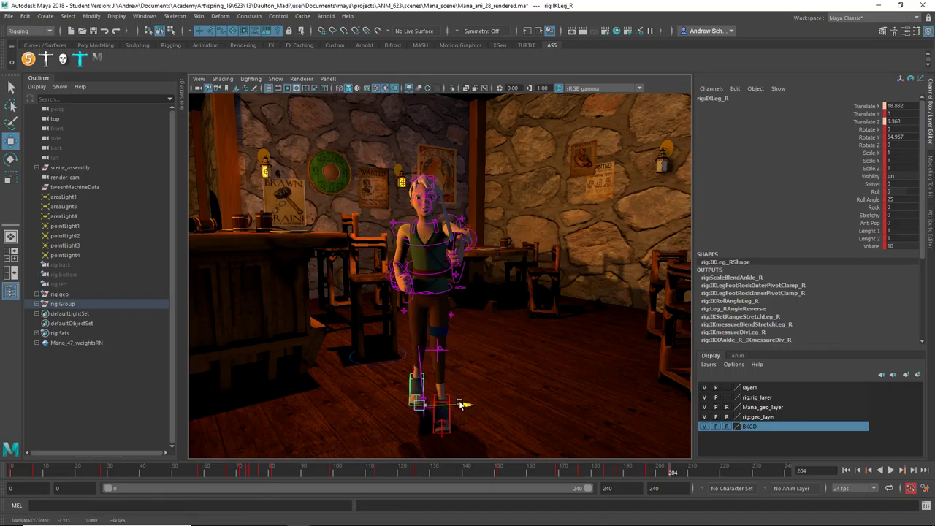
Step: Adjust the right foot's Translate X and Translate Z, and set its Roll to 0
{"action": "left_click", "coordinate": [821, 107]}
{"action": "middle_click_drag", "start_coordinate": [599, 252], "coordinate": [603, 257]}
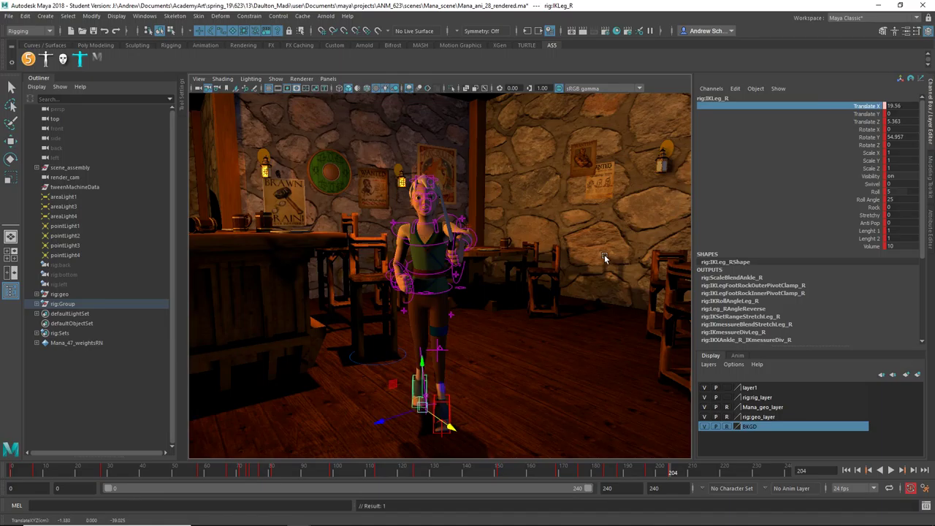
{"action": "left_click", "coordinate": [835, 122]}
{"action": "middle_click_drag", "start_coordinate": [661, 220], "coordinate": [658, 221]}
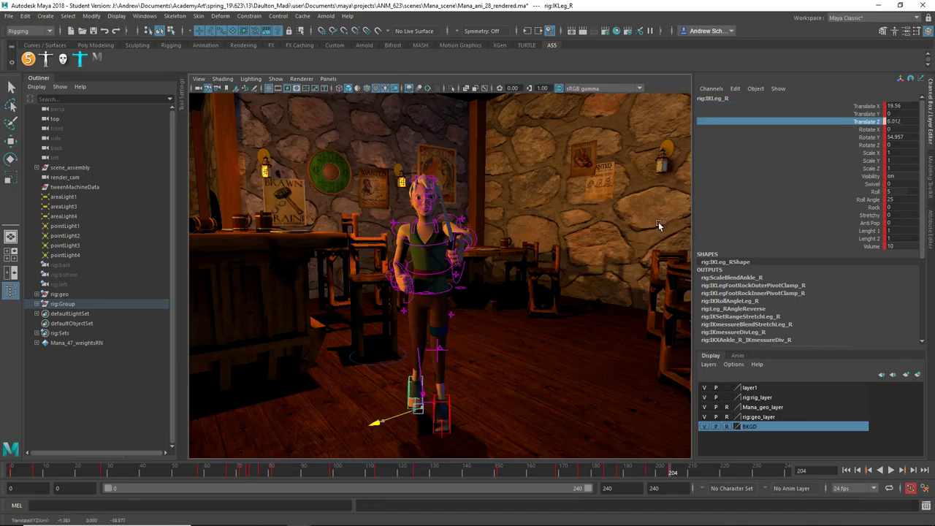
{"action": "left_click", "coordinate": [870, 191]}
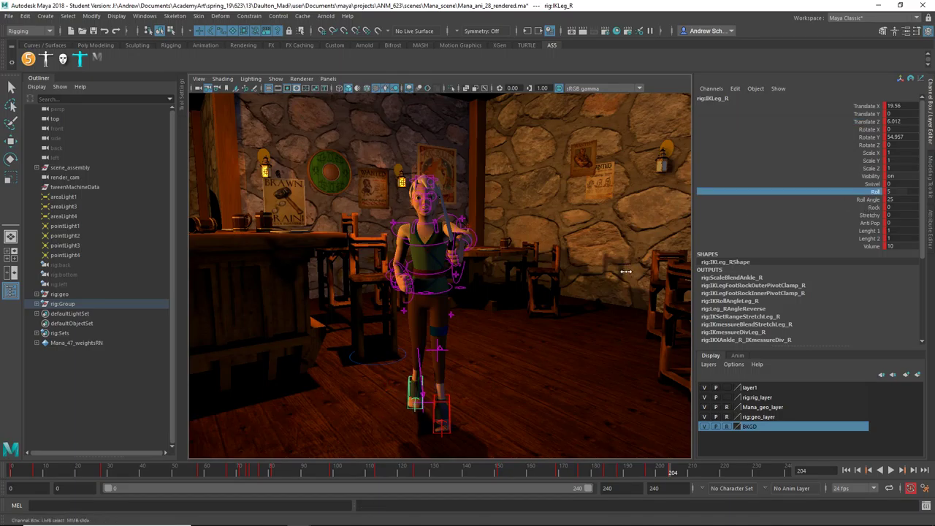
{"action": "middle_click_drag", "start_coordinate": [609, 271], "coordinate": [593, 273]}
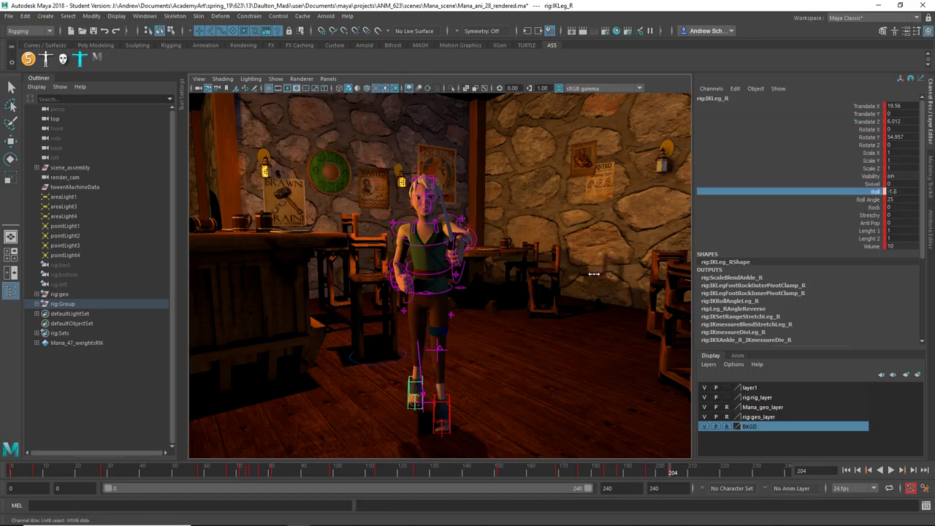
{"action": "double_click", "coordinate": [890, 193]}
{"action": "type", "text": "0"}
{"action": "key", "text": "Return"}
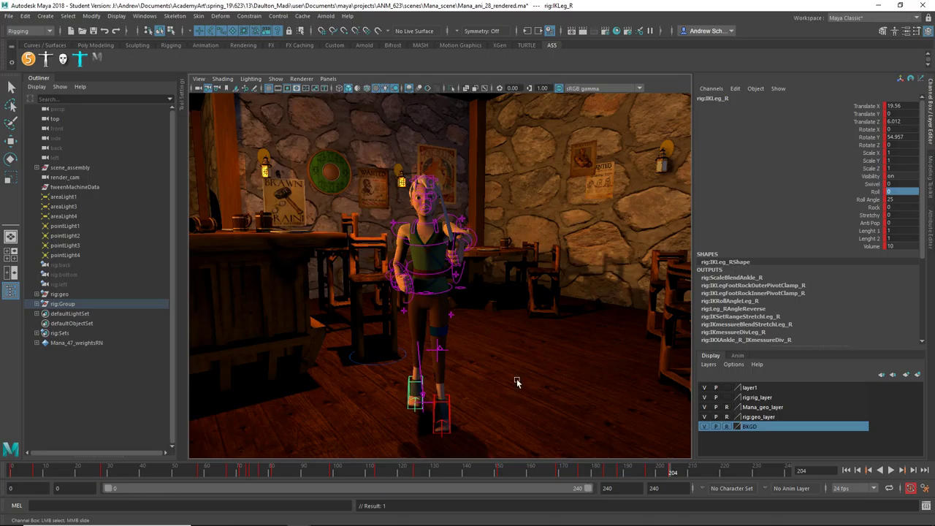
Step: Move the right foot further sideways and forward, then play back from frame 193
{"action": "left_click", "coordinate": [850, 108]}
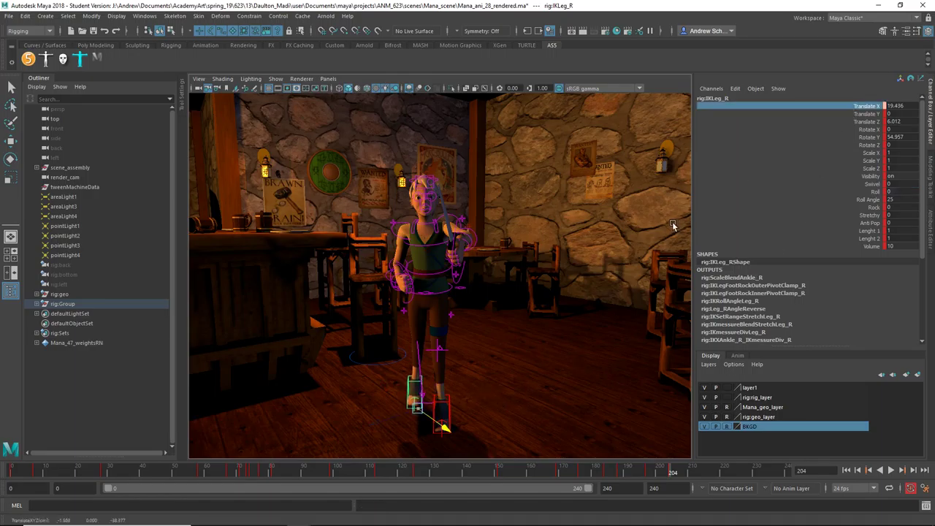
{"action": "middle_click_drag", "start_coordinate": [672, 222], "coordinate": [791, 146]}
{"action": "left_click", "coordinate": [847, 120]}
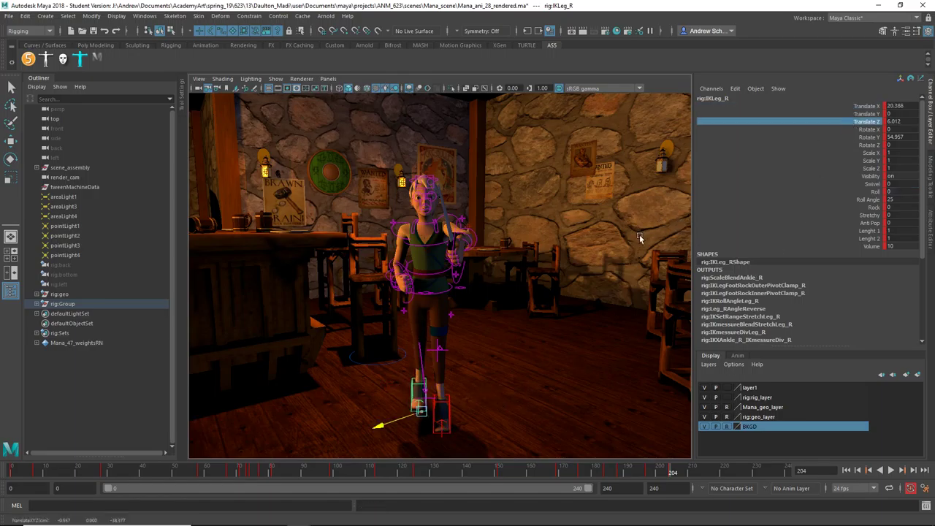
{"action": "middle_click_drag", "start_coordinate": [639, 234], "coordinate": [636, 234]}
{"action": "left_click", "coordinate": [652, 473]}
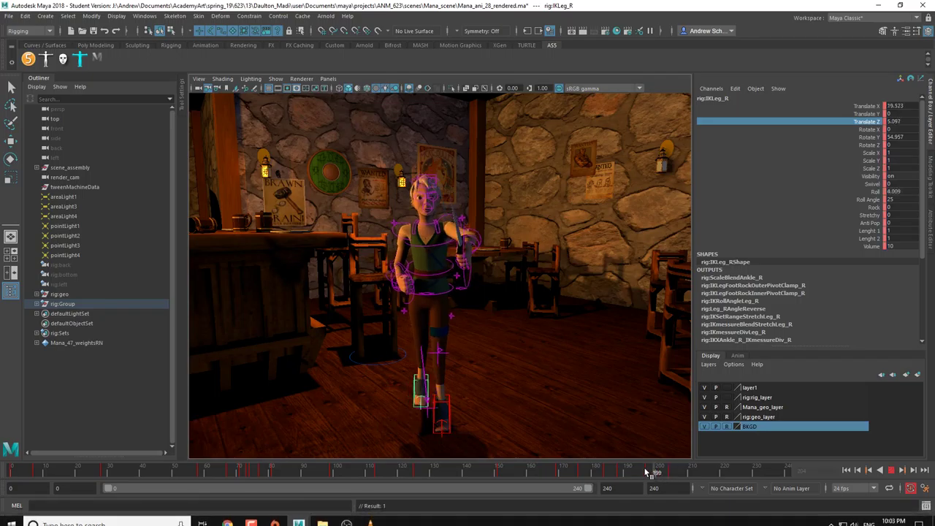
{"action": "key", "text": "alt+v"}
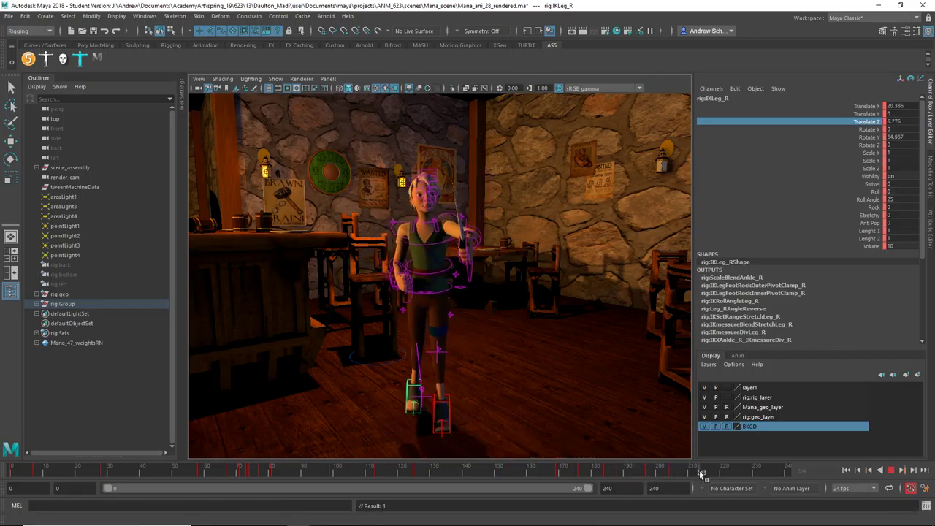
{"action": "key", "text": "alt+v"}
{"action": "key", "text": "w"}
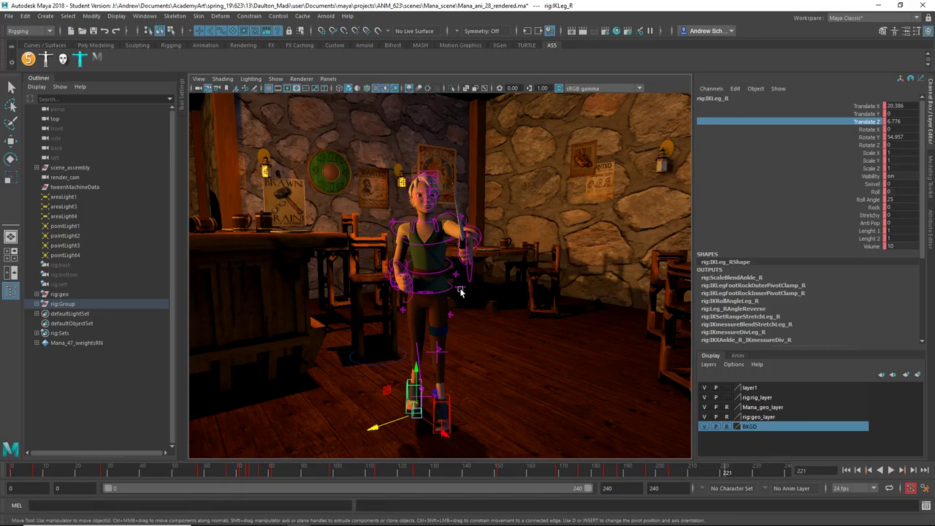
{"action": "left_click", "coordinate": [460, 291]}
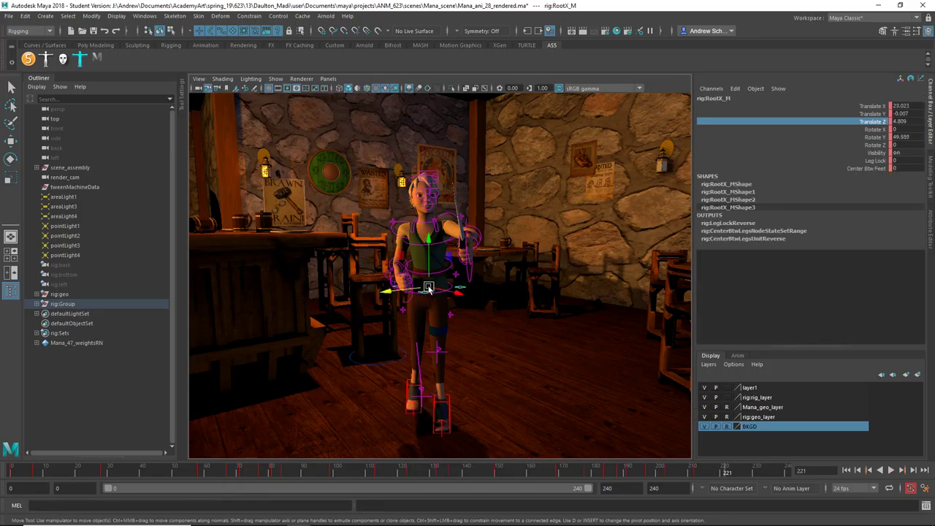
Step: Nudge the hips and rotate FKElbow_R to lower the right forearm
{"action": "left_click_drag", "start_coordinate": [429, 288], "coordinate": [427, 290]}
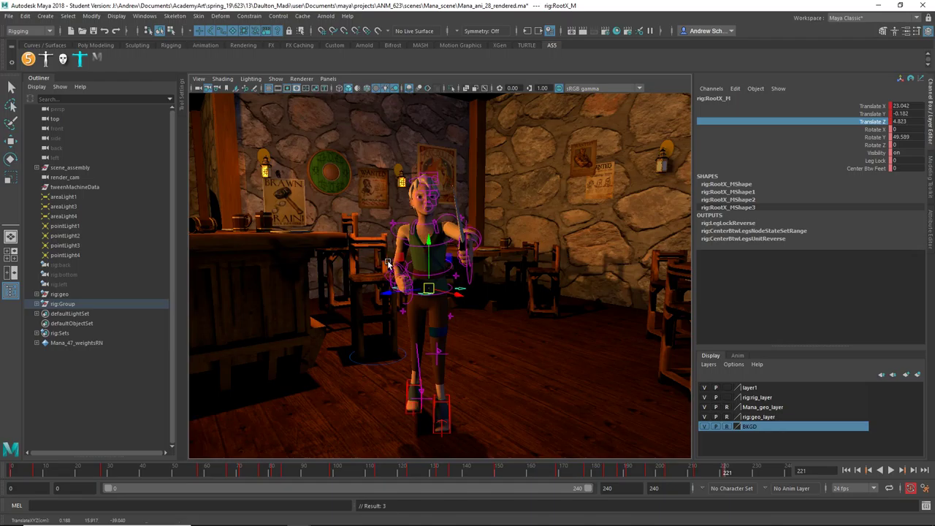
{"action": "left_click", "coordinate": [398, 267]}
{"action": "key", "text": "e"}
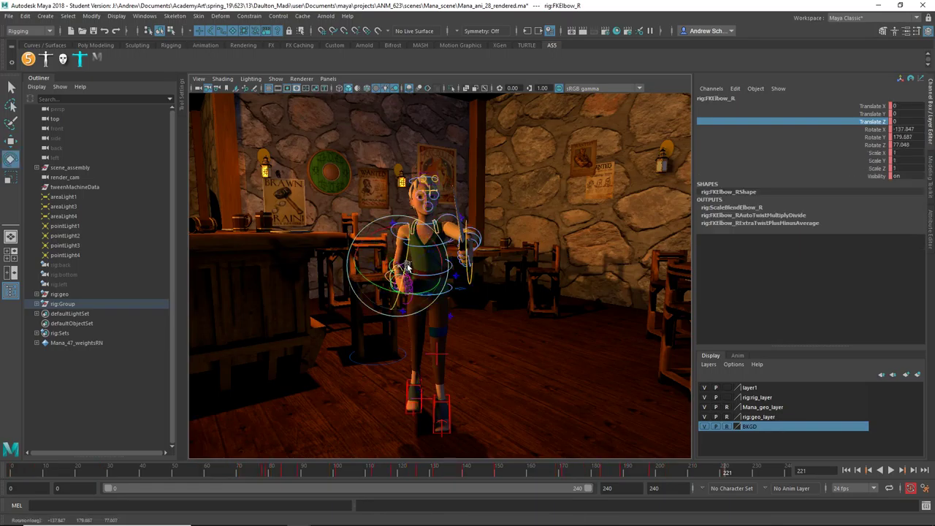
{"action": "left_click_drag", "start_coordinate": [407, 267], "coordinate": [405, 325]}
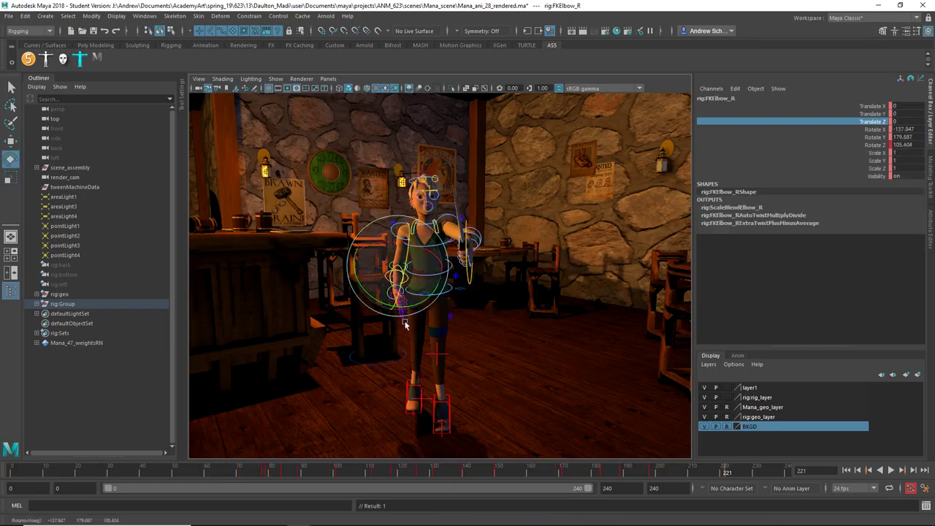
Step: Key the four right finger curls and the right shoulder rotation, then replay from frame 185
{"action": "left_click", "coordinate": [405, 325]}
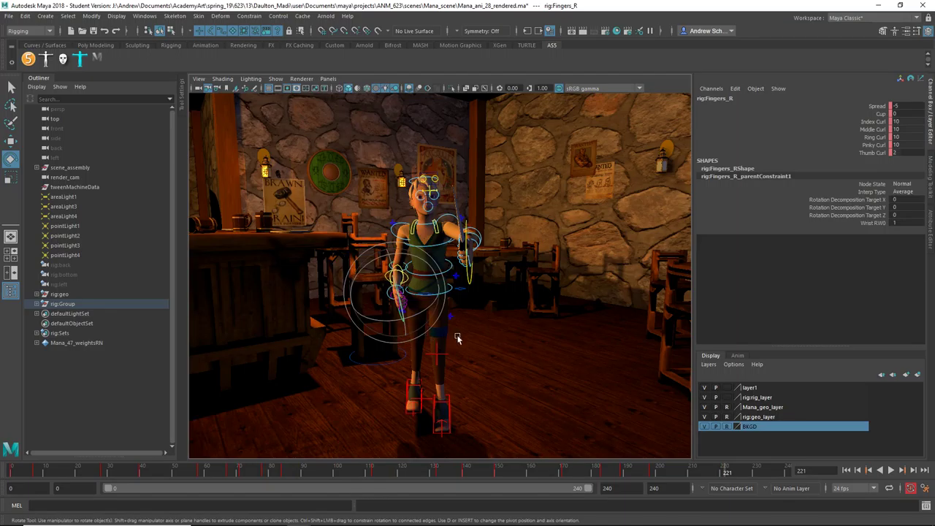
{"action": "left_click_drag", "start_coordinate": [858, 122], "coordinate": [862, 149]}
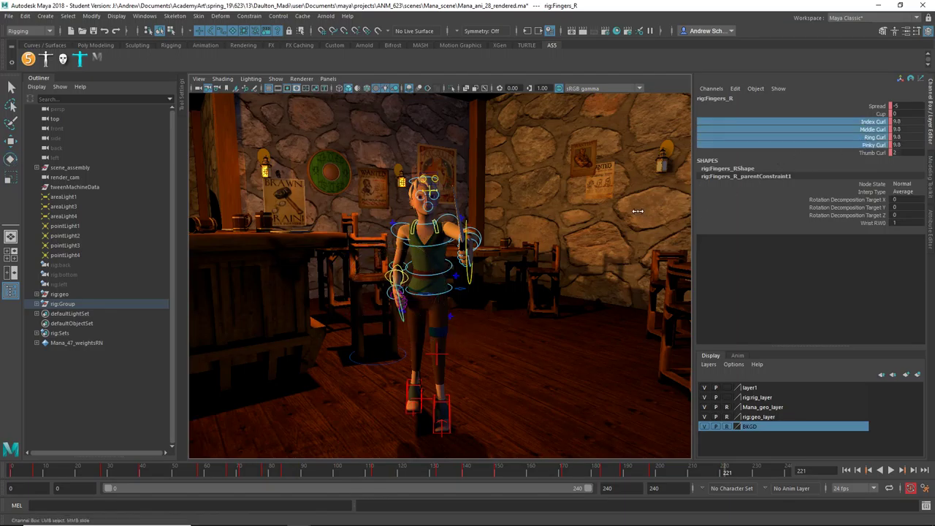
{"action": "key", "text": "s"}
{"action": "left_click", "coordinate": [398, 225]}
{"action": "key", "text": "shift+e"}
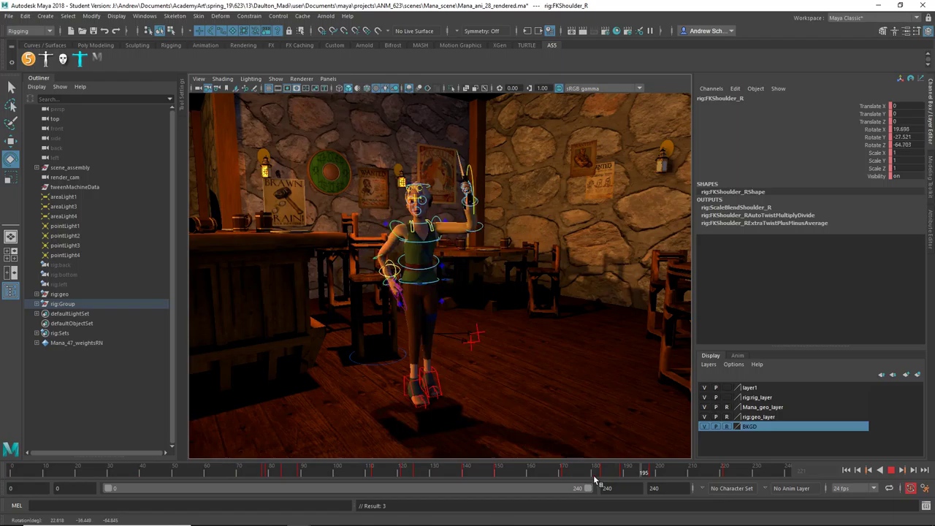
{"action": "left_click_drag", "start_coordinate": [715, 472], "coordinate": [564, 473]}
{"action": "key", "text": "alt+v"}
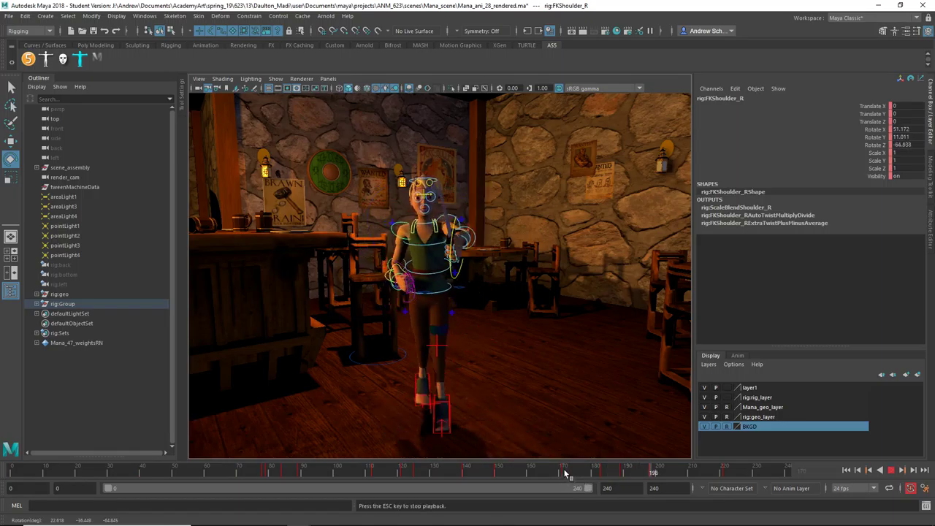
{"action": "key", "text": "Escape"}
{"action": "key", "text": "alt+shift+v"}
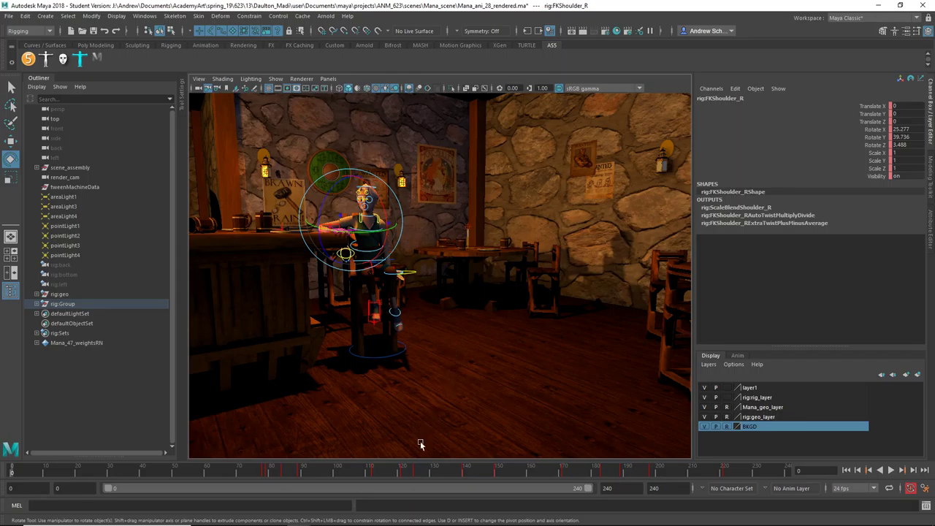
{"action": "key", "text": "alt+v"}
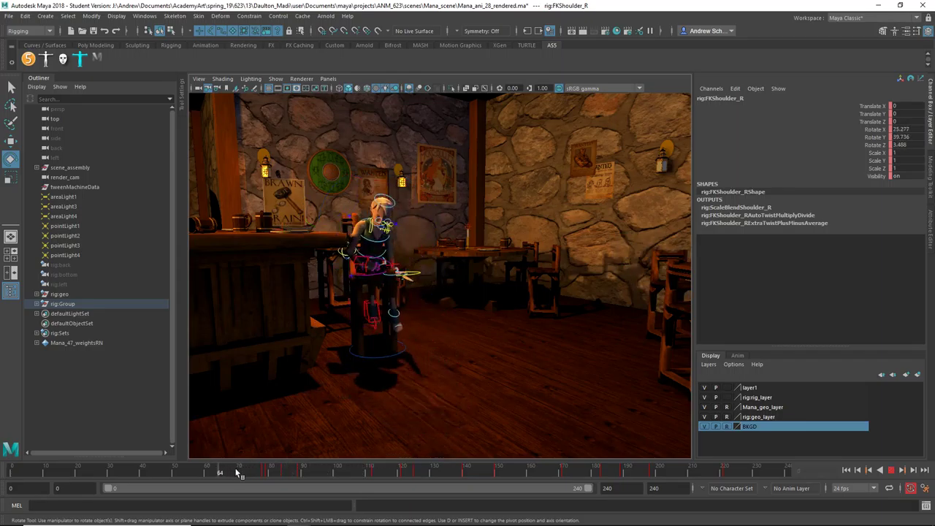
{"action": "left_click", "coordinate": [344, 468]}
{"action": "left_click", "coordinate": [421, 396]}
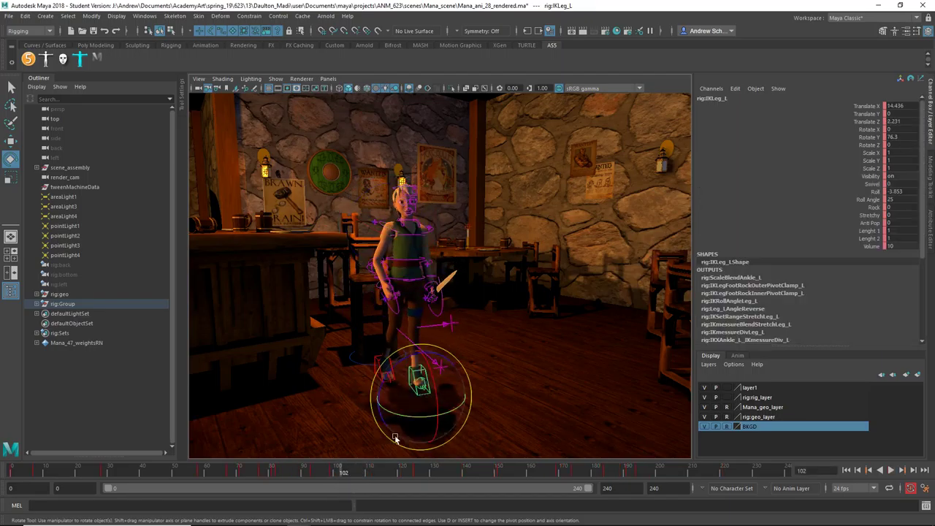
{"action": "left_click", "coordinate": [312, 476]}
{"action": "key", "text": "alt+v"}
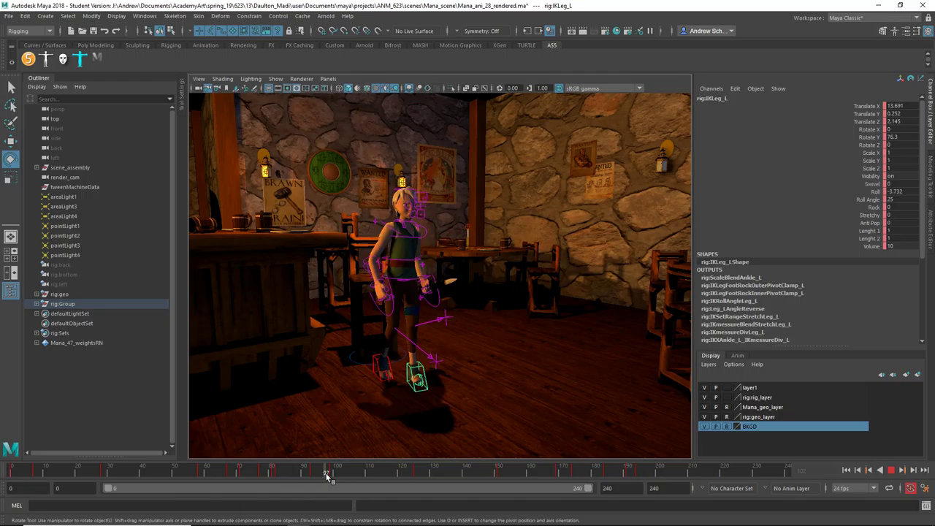
{"action": "left_click", "coordinate": [332, 473]}
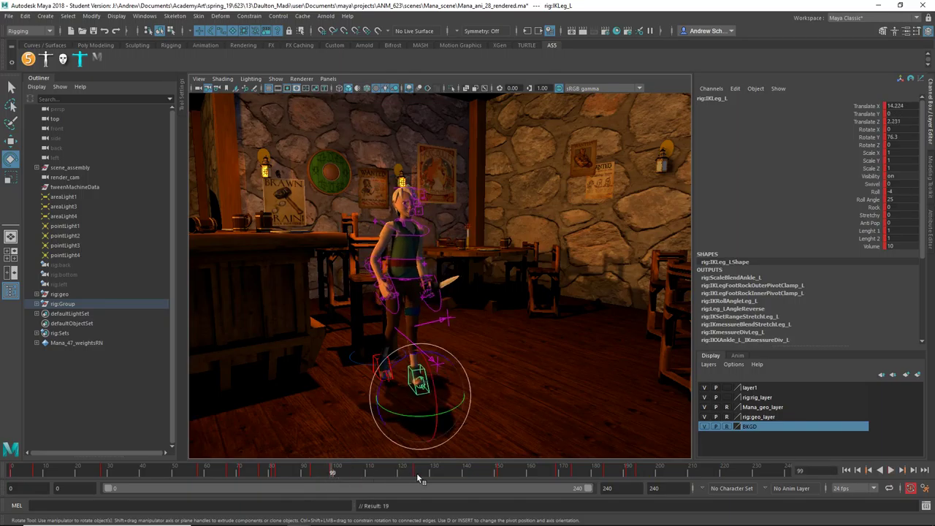
{"action": "key", "text": "alt+v"}
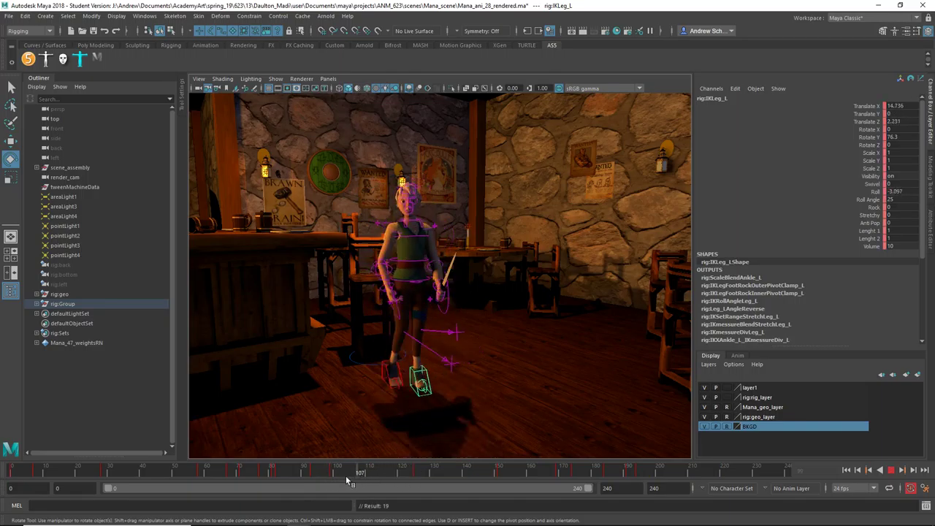
{"action": "key", "text": "Escape"}
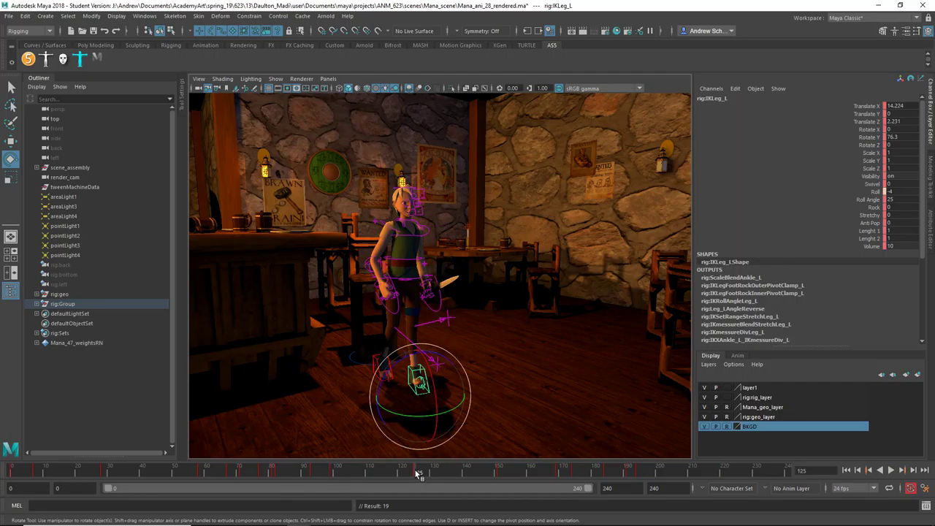
{"action": "key", "text": "alt+v"}
{"action": "left_click_drag", "start_coordinate": [334, 472], "coordinate": [395, 474]}
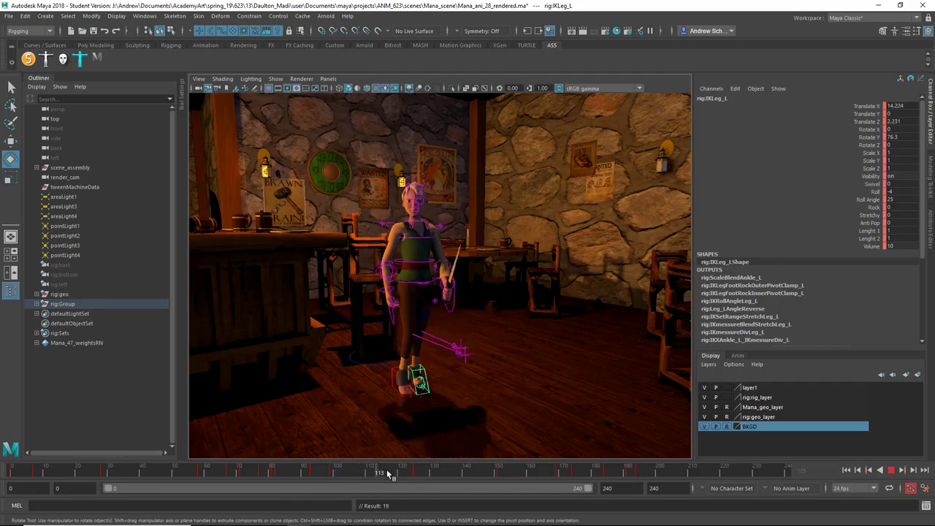
{"action": "key", "text": "Escape"}
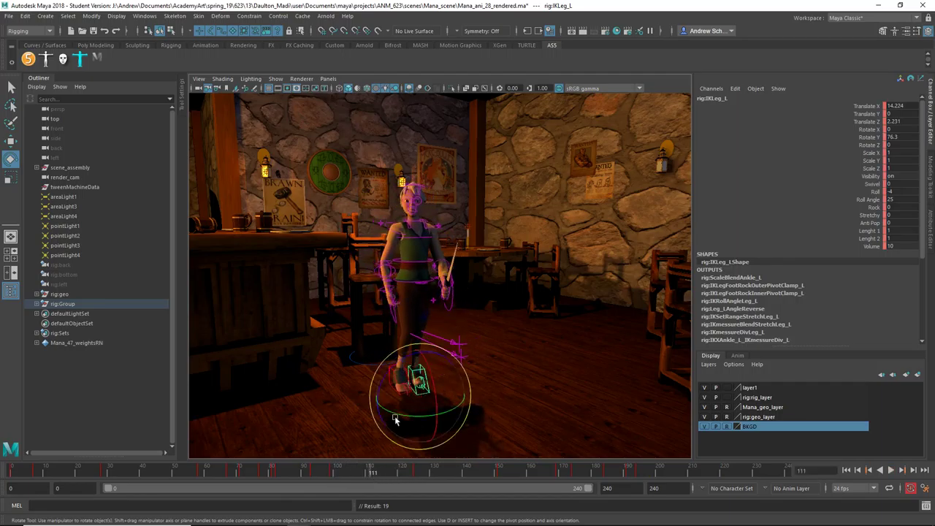
{"action": "key", "text": "q"}
{"action": "left_click", "coordinate": [399, 384]}
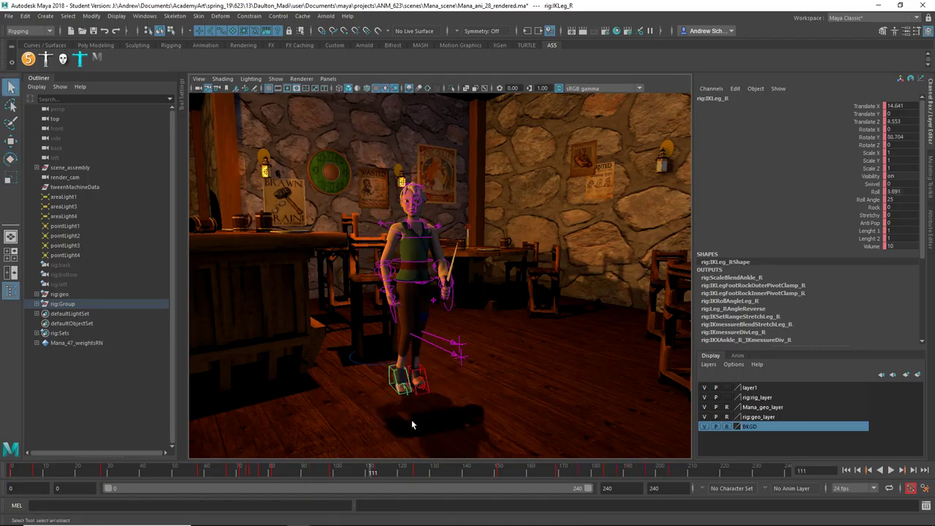
{"action": "key", "text": "w"}
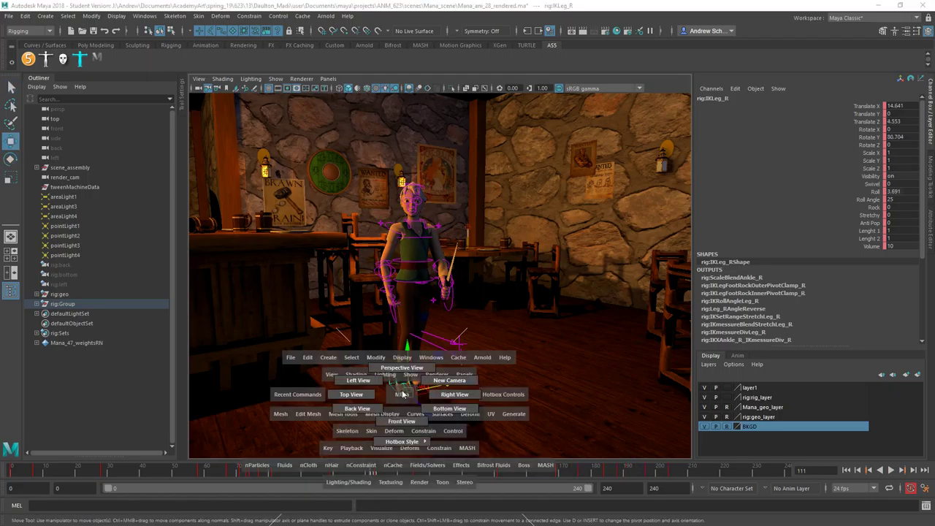
{"action": "left_click", "coordinate": [403, 388]}
{"action": "mouse_move", "coordinate": [402, 390]}
{"action": "left_mouse_down", "text": "alt"}
{"action": "mouse_move", "coordinate": [428, 386]}
{"action": "mouse_move", "coordinate": [454, 355]}
{"action": "left_mouse_up", "text": "alt"}
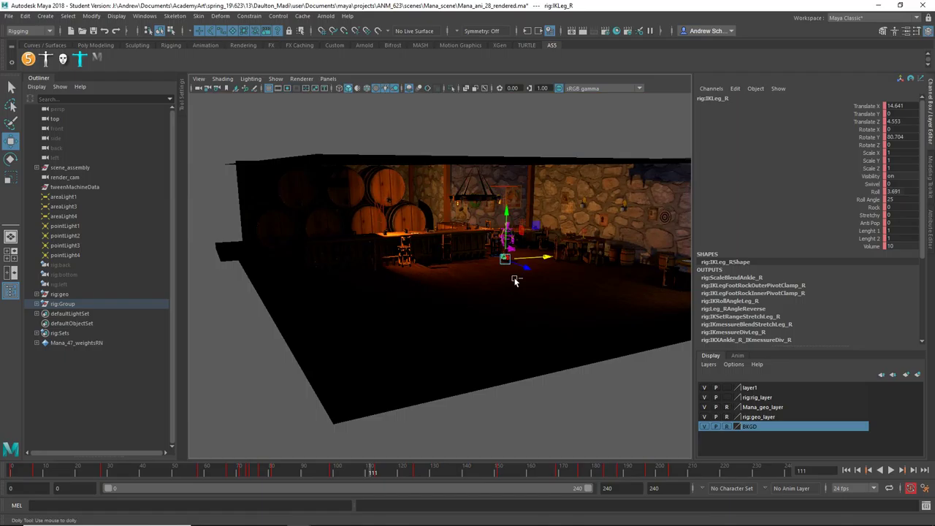
{"action": "key", "text": "f"}
{"action": "mouse_move", "coordinate": [424, 317]}
{"action": "left_mouse_down", "text": "alt"}
{"action": "mouse_move", "coordinate": [555, 309]}
{"action": "mouse_move", "coordinate": [396, 313]}
{"action": "mouse_move", "coordinate": [409, 302]}
{"action": "mouse_move", "coordinate": [375, 309]}
{"action": "mouse_move", "coordinate": [348, 299]}
{"action": "left_mouse_up", "text": "alt"}
{"action": "key", "text": "bracketleft"}
{"action": "left_click", "coordinate": [328, 79]}
{"action": "mouse_move", "coordinate": [371, 88]}
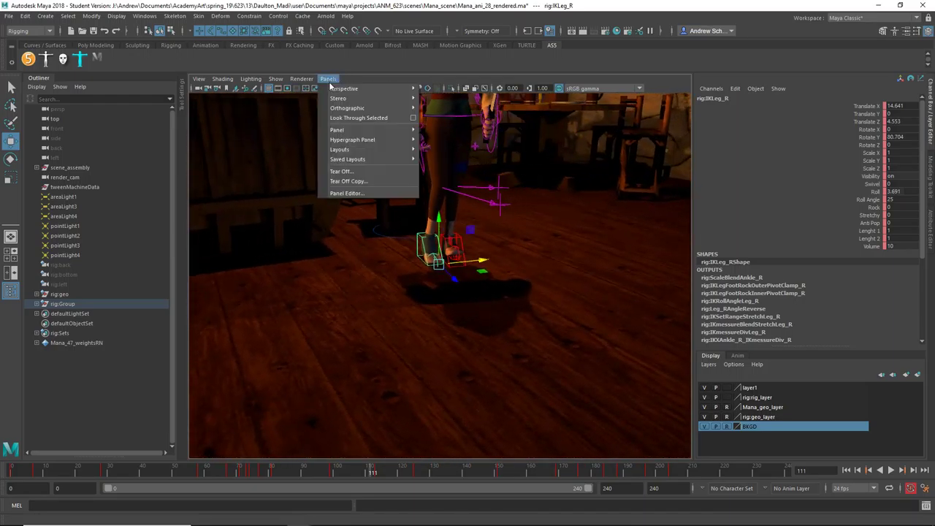
{"action": "left_click", "coordinate": [436, 89]}
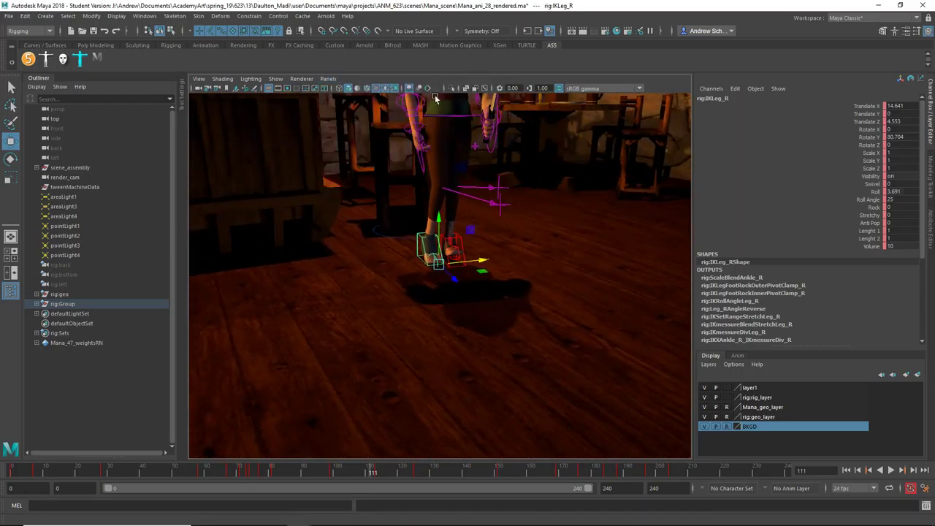
{"action": "mouse_move", "coordinate": [385, 471]}
{"action": "left_mouse_down"}
{"action": "mouse_move", "coordinate": [257, 475]}
{"action": "mouse_move", "coordinate": [272, 475]}
{"action": "left_mouse_up"}
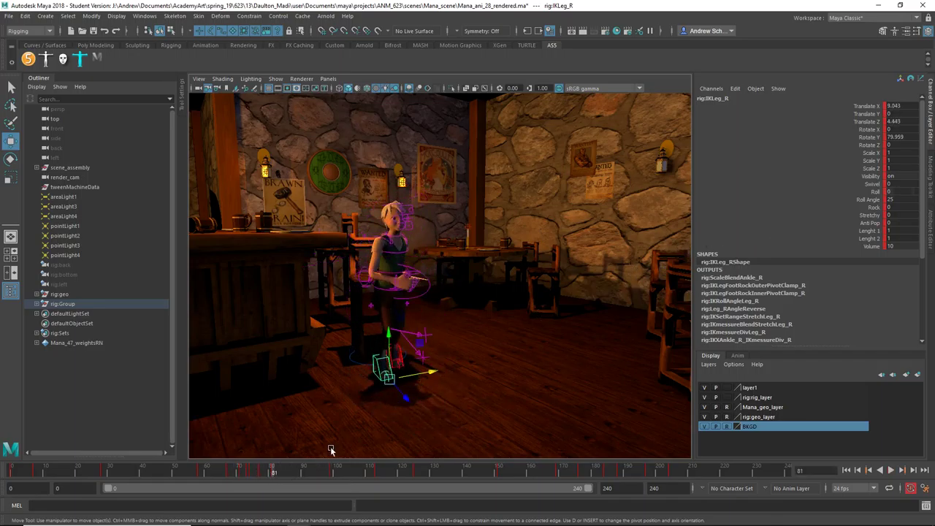
Step: At frame 114, raise the right foot slightly and set its Roll to 0
{"action": "key", "text": "alt+v"}
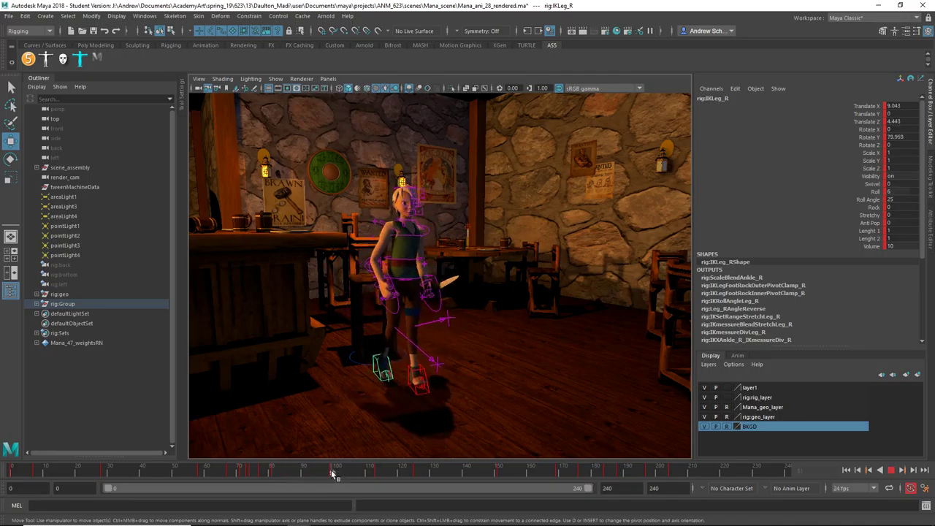
{"action": "key", "text": "alt+v"}
{"action": "left_click_drag", "start_coordinate": [414, 365], "coordinate": [414, 363]}
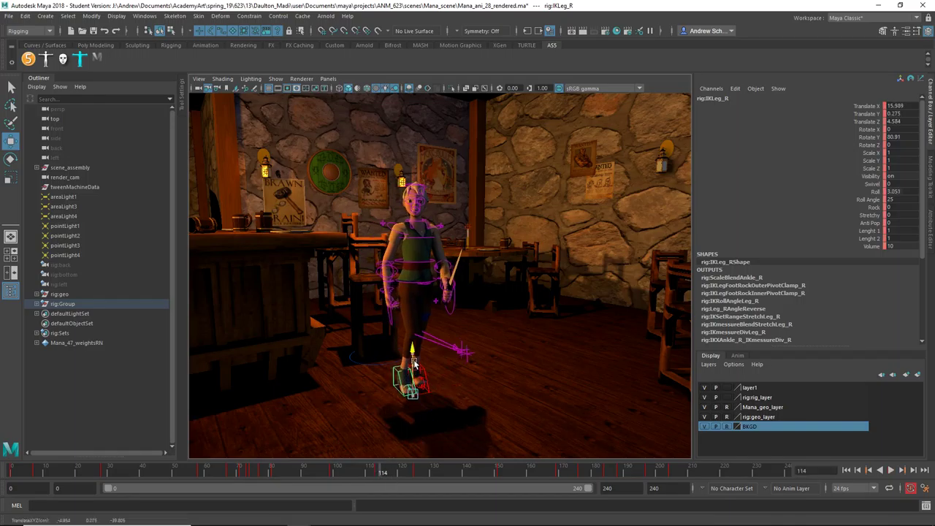
{"action": "double_click", "coordinate": [892, 190]}
{"action": "type", "text": "0"}
{"action": "key", "text": "Return"}
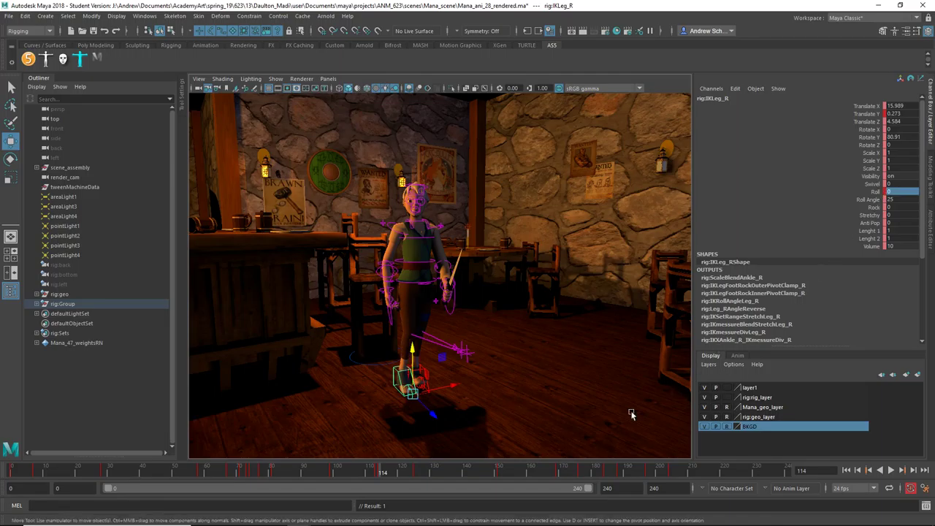
Step: Delete the right foot key at frame 113 and scrub forward to about frame 120
{"action": "left_click", "coordinate": [379, 473]}
{"action": "right_click_drag", "start_coordinate": [382, 310], "coordinate": [410, 347]}
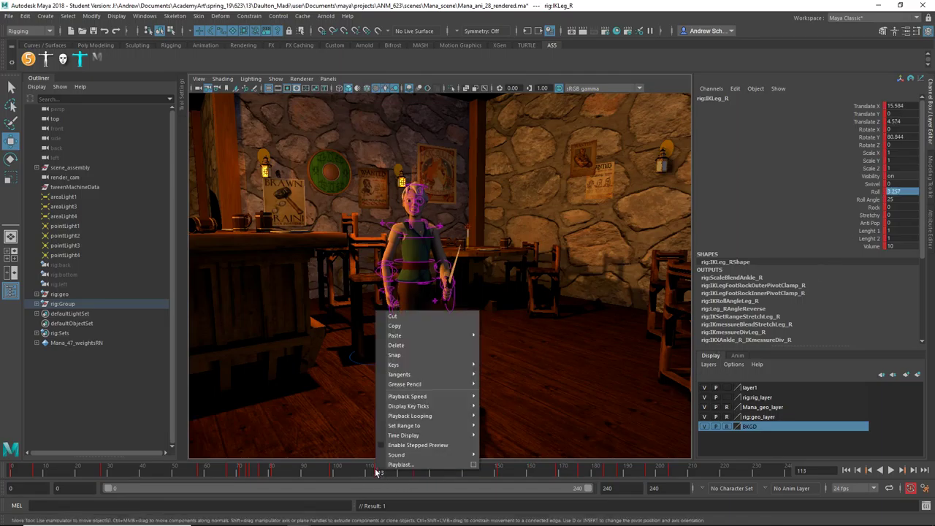
{"action": "key", "text": "Delete"}
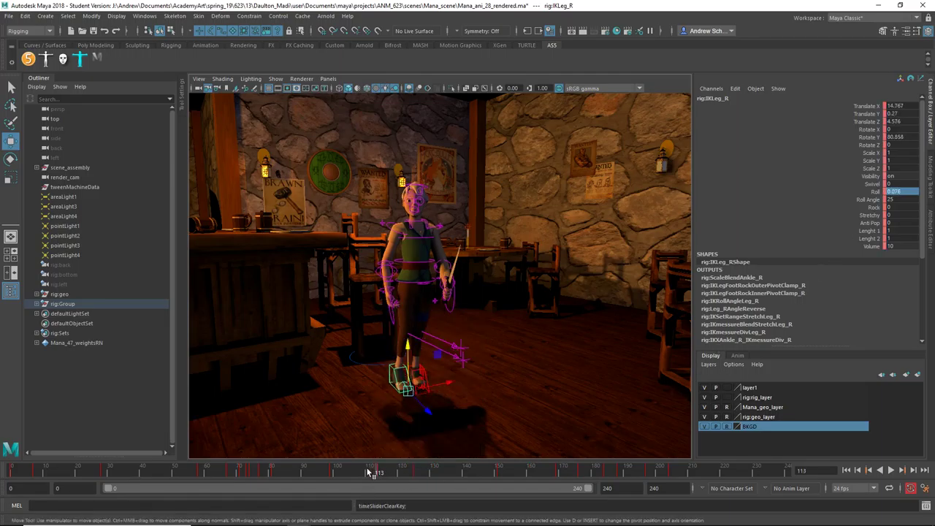
{"action": "left_click_drag", "start_coordinate": [369, 473], "coordinate": [417, 473]}
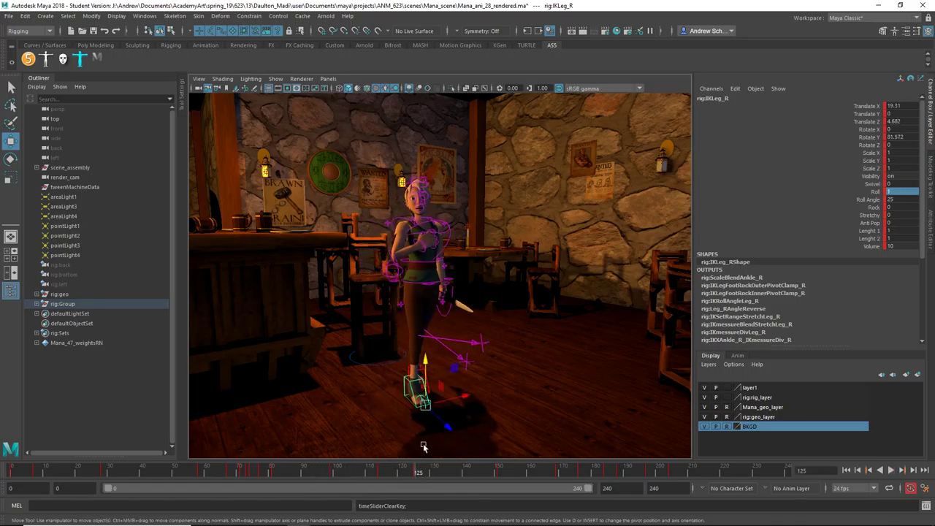
Step: Roll the right foot to about -4.4 at frame 125, then set Roll to 0 at frame 129
{"action": "left_click", "coordinate": [873, 191]}
{"action": "middle_click_drag", "start_coordinate": [605, 269], "coordinate": [573, 270]}
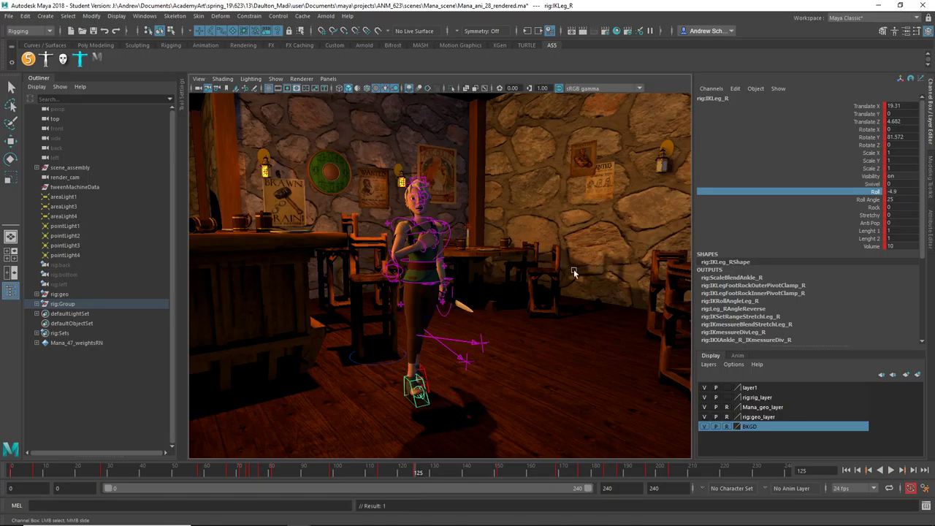
{"action": "left_click_drag", "start_coordinate": [421, 475], "coordinate": [431, 475]}
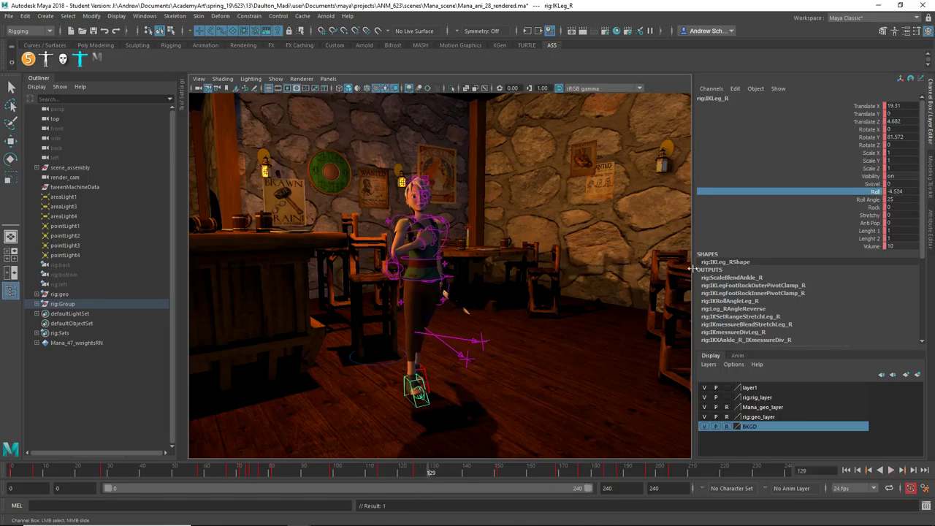
{"action": "left_click", "coordinate": [894, 191]}
{"action": "type", "text": "0"}
{"action": "key", "text": "Return"}
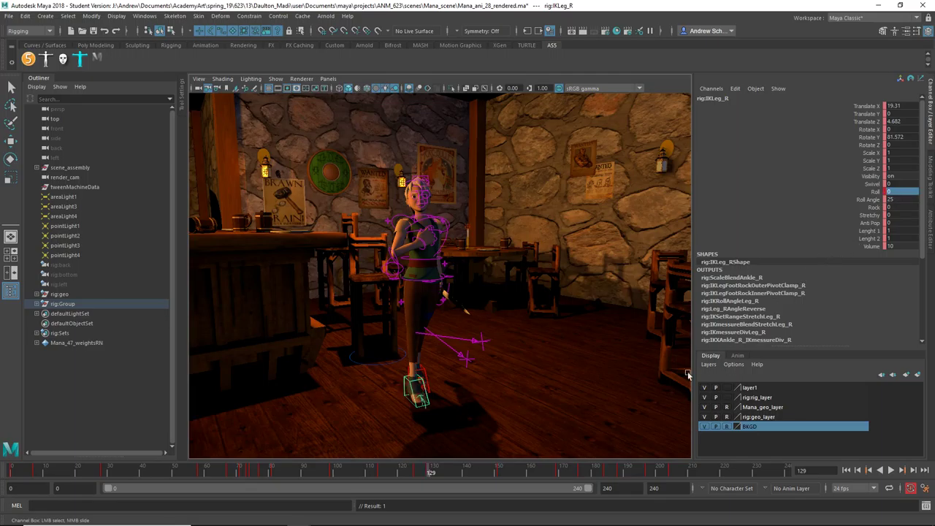
Step: Play back the animation around frame 129 to review the right foot's roll
{"action": "left_click_drag", "start_coordinate": [394, 475], "coordinate": [295, 475]}
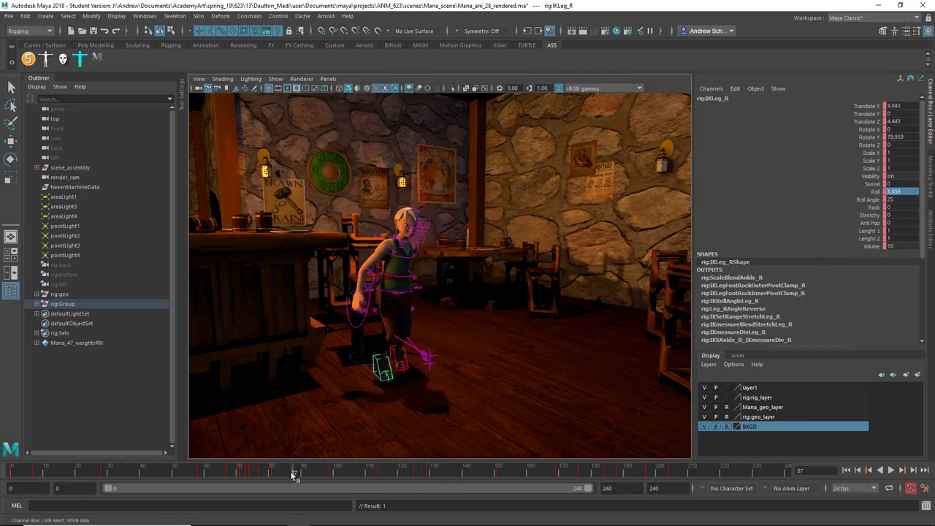
{"action": "key", "text": "alt+v"}
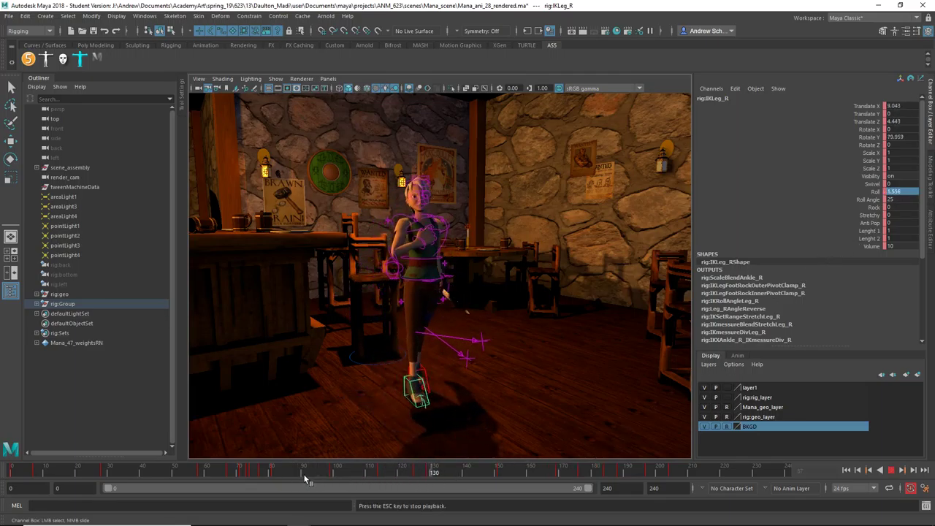
{"action": "key", "text": "Escape"}
{"action": "left_click_drag", "start_coordinate": [400, 476], "coordinate": [422, 473]}
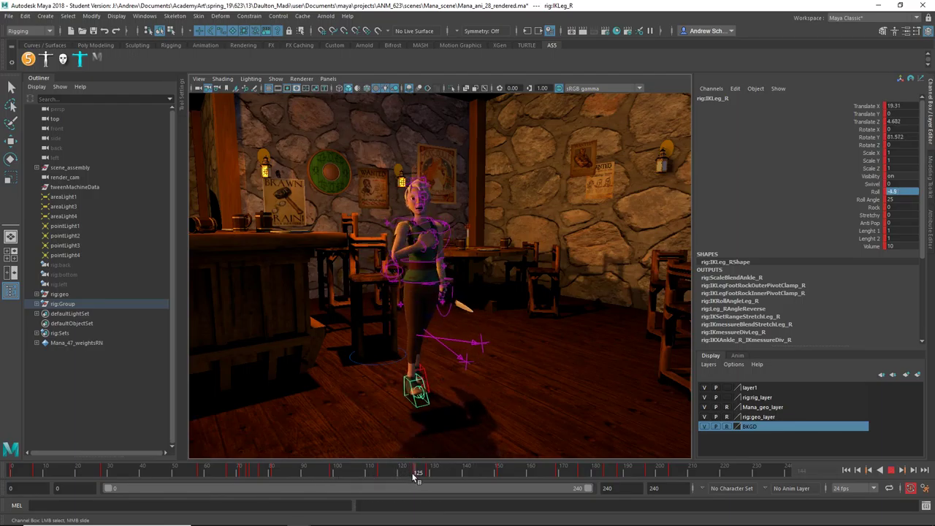
{"action": "key", "text": "alt+v"}
{"action": "key", "text": "Escape"}
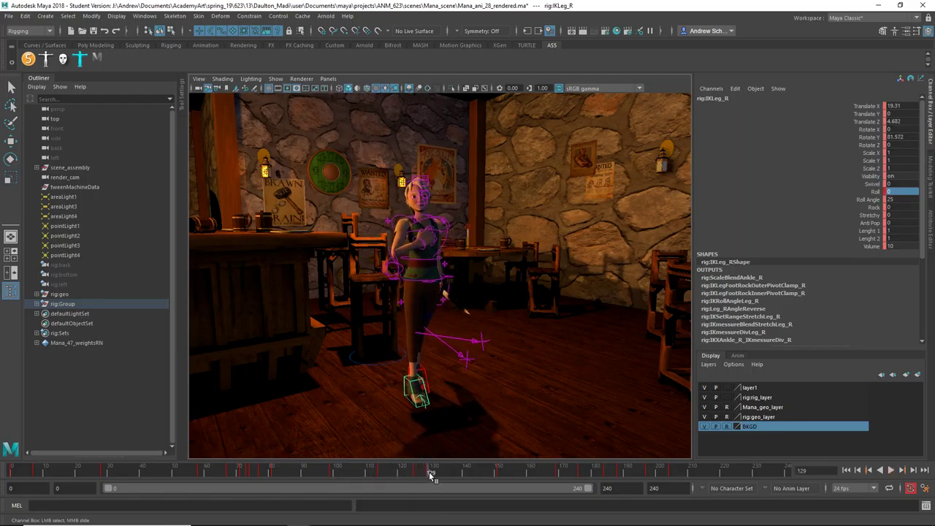
Step: Set the right foot's Roll to about -2.7 at frame 125 and key it
{"action": "key", "text": "alt+period"}
{"action": "key", "text": "alt+period"}
{"action": "left_click_drag", "start_coordinate": [443, 476], "coordinate": [431, 473]}
{"action": "double_click", "coordinate": [431, 473]}
{"action": "left_click", "coordinate": [433, 473]}
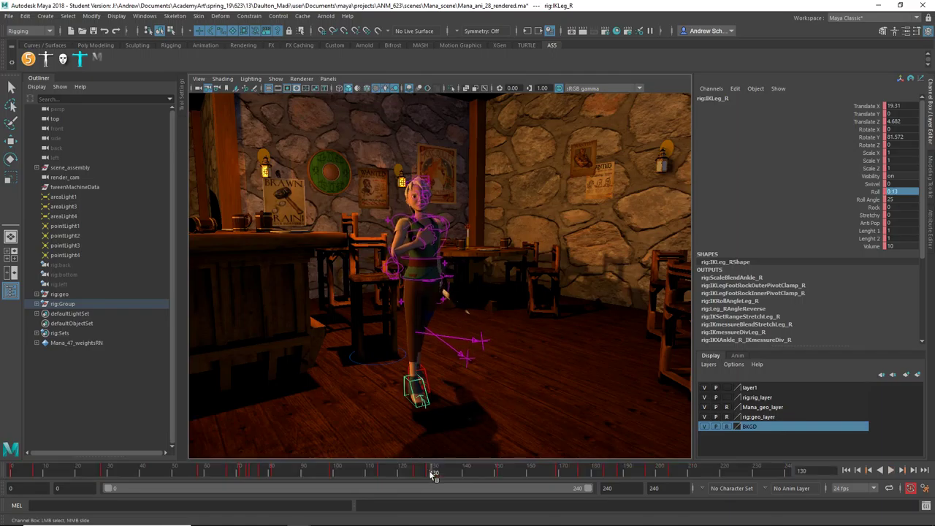
{"action": "left_click", "coordinate": [430, 473]}
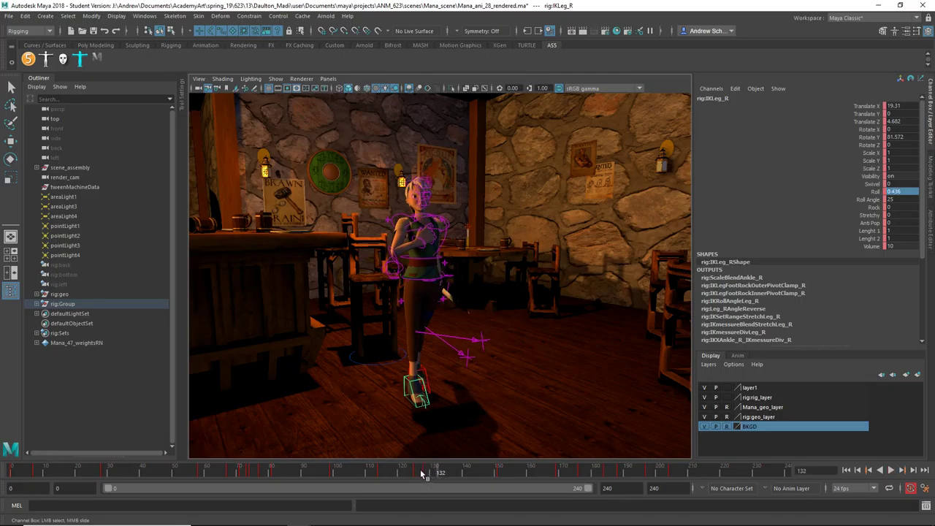
{"action": "left_click_drag", "start_coordinate": [427, 471], "coordinate": [417, 471]}
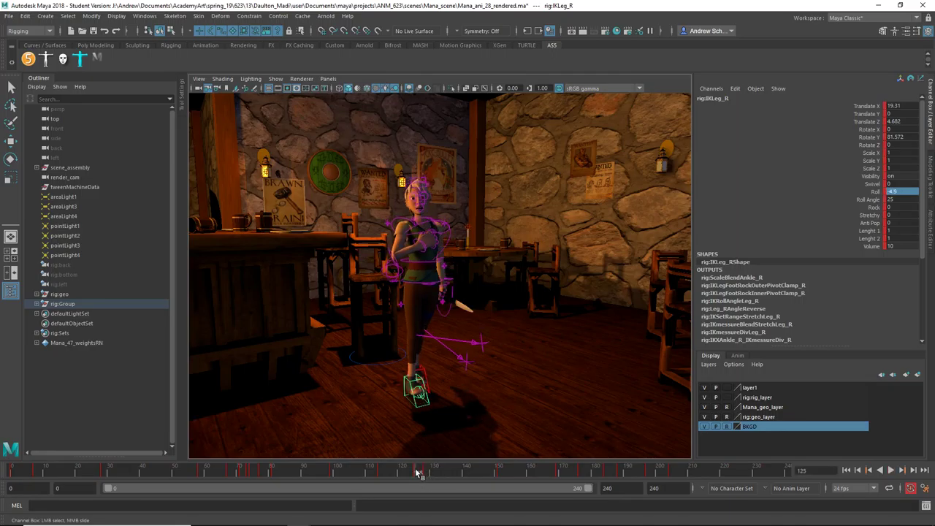
{"action": "left_click", "coordinate": [842, 193]}
{"action": "mouse_move", "coordinate": [648, 251]}
{"action": "middle_mouse_down"}
{"action": "mouse_move", "coordinate": [673, 248]}
{"action": "mouse_move", "coordinate": [657, 255]}
{"action": "middle_mouse_up"}
{"action": "key", "text": "s"}
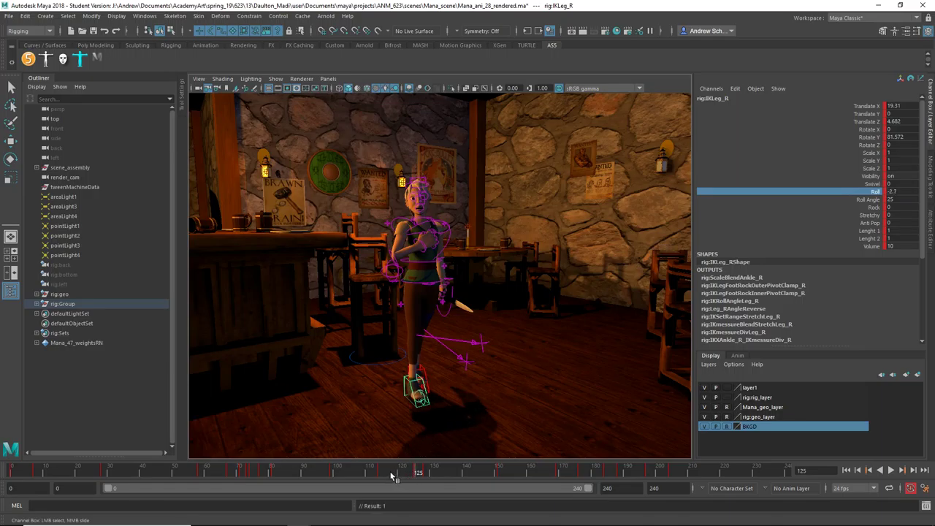
{"action": "left_click_drag", "start_coordinate": [391, 476], "coordinate": [383, 474]}
Step: Raise IKLeg_R to Translate Y about 0.689 at frame 114 and play back the step
{"action": "key", "text": "w"}
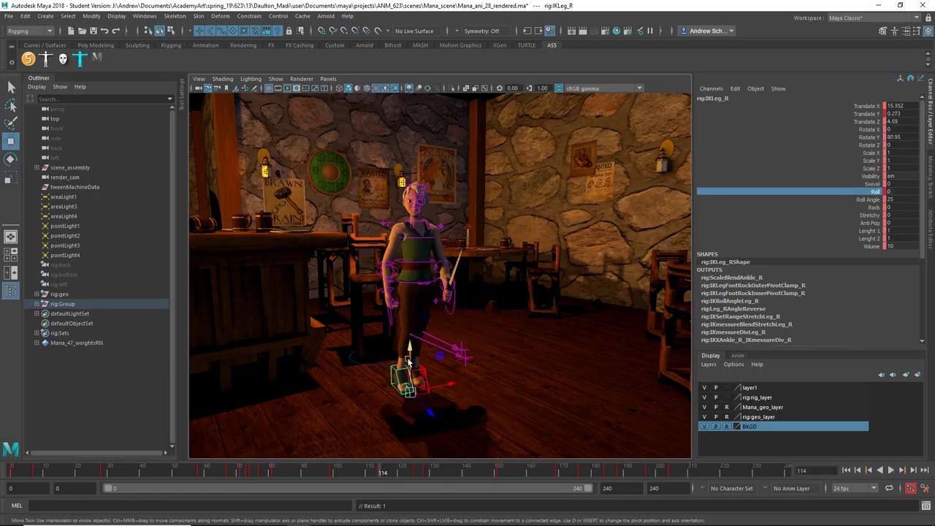
{"action": "left_click_drag", "start_coordinate": [410, 348], "coordinate": [409, 346]}
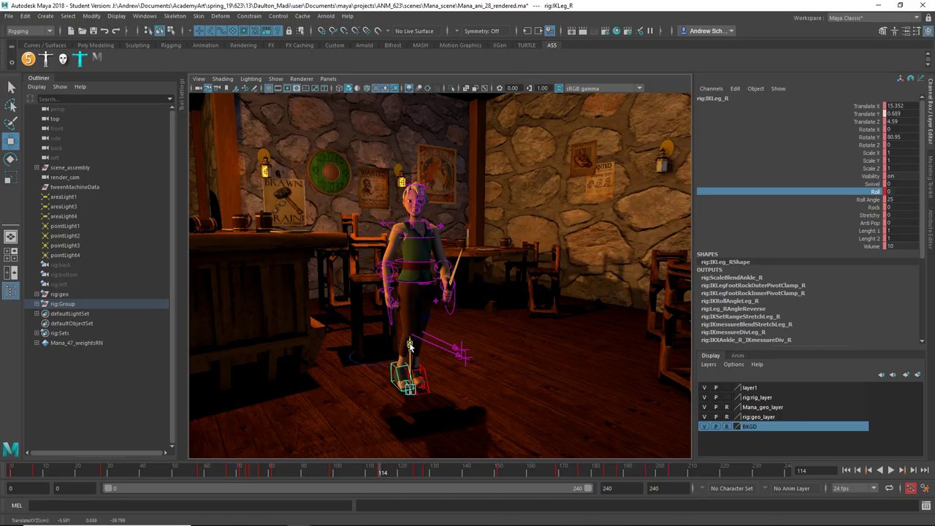
{"action": "key", "text": "alt+v"}
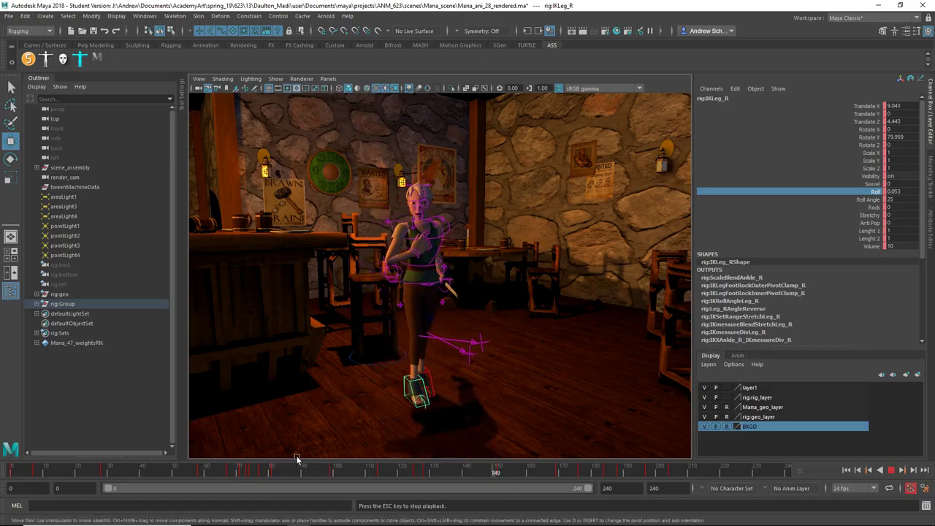
{"action": "key", "text": "Escape"}
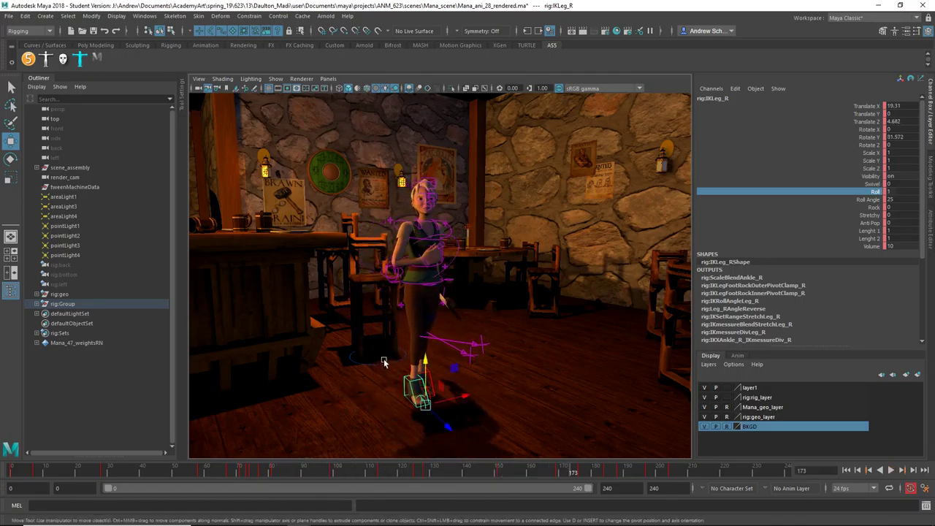